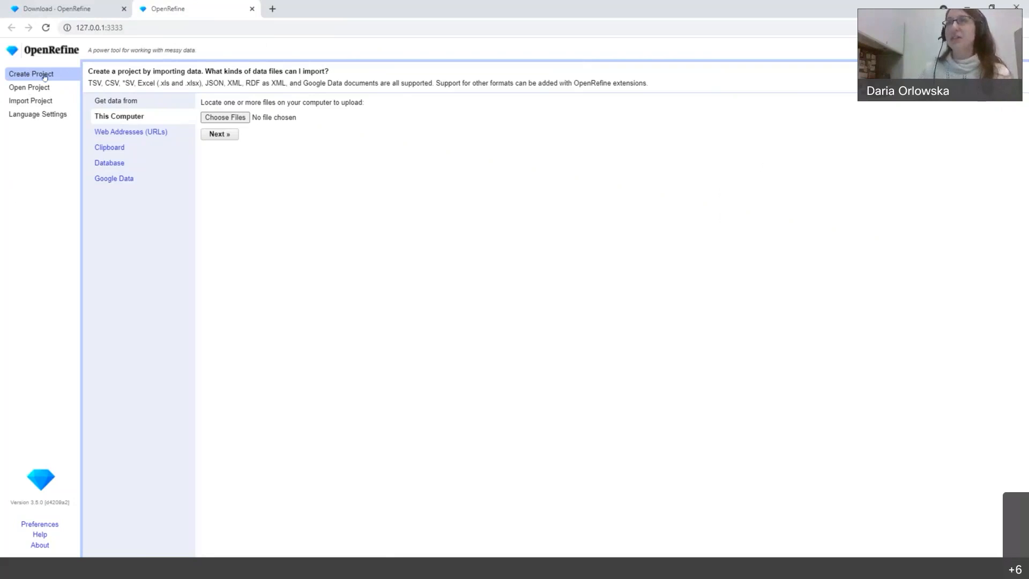
Step: Look through the file upload option, the list of existing projects and the project import options
click(223, 116)
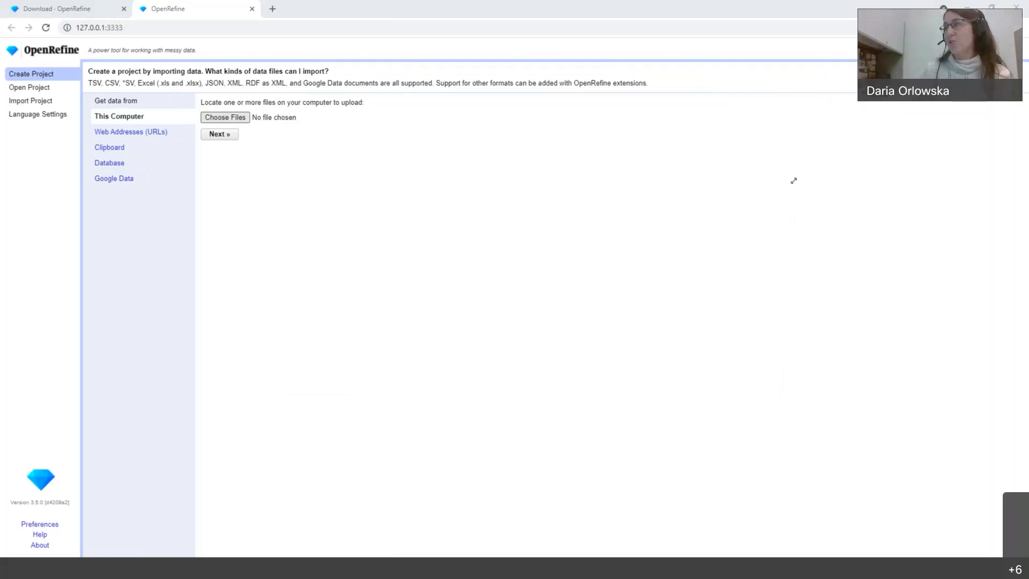
click(38, 90)
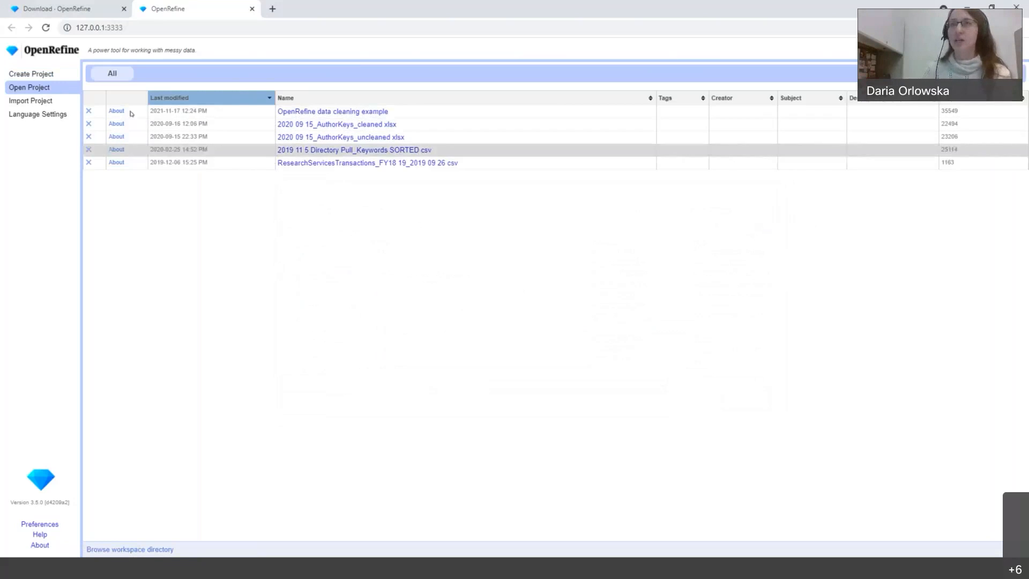
click(41, 101)
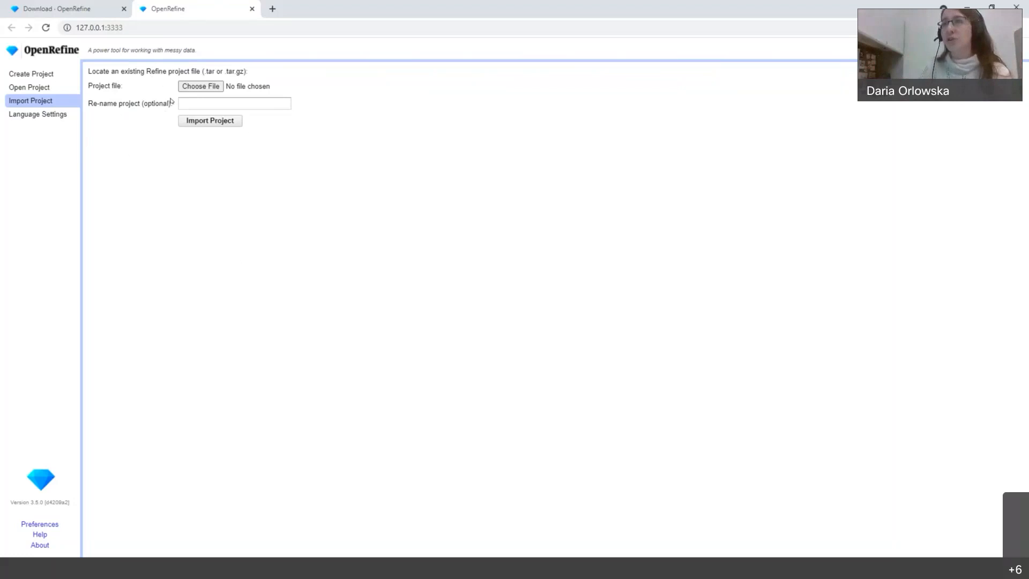
click(20, 88)
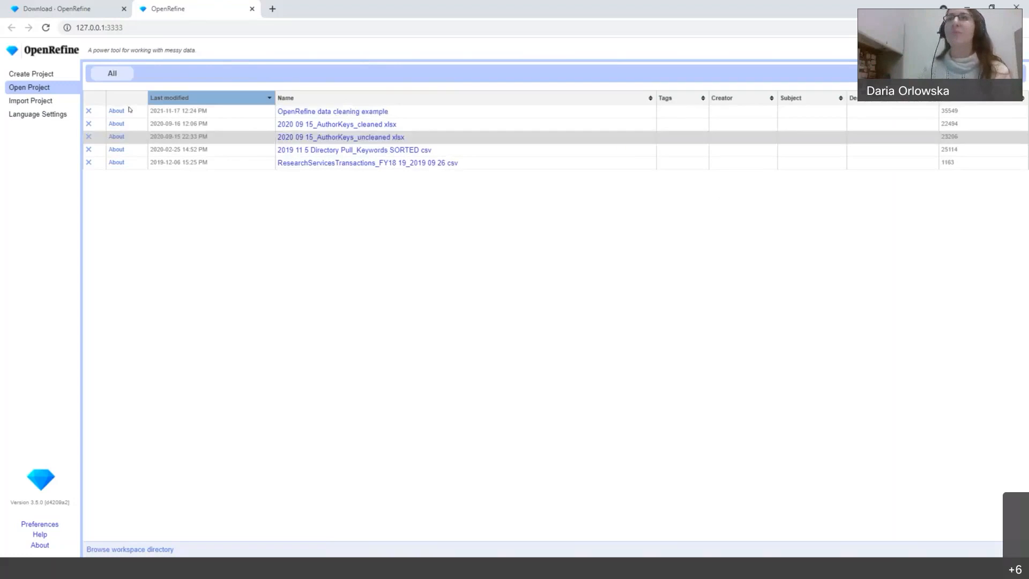
Step: Start a new project from this computer using the Portal rodents CSV file and load its parsing preview
click(40, 75)
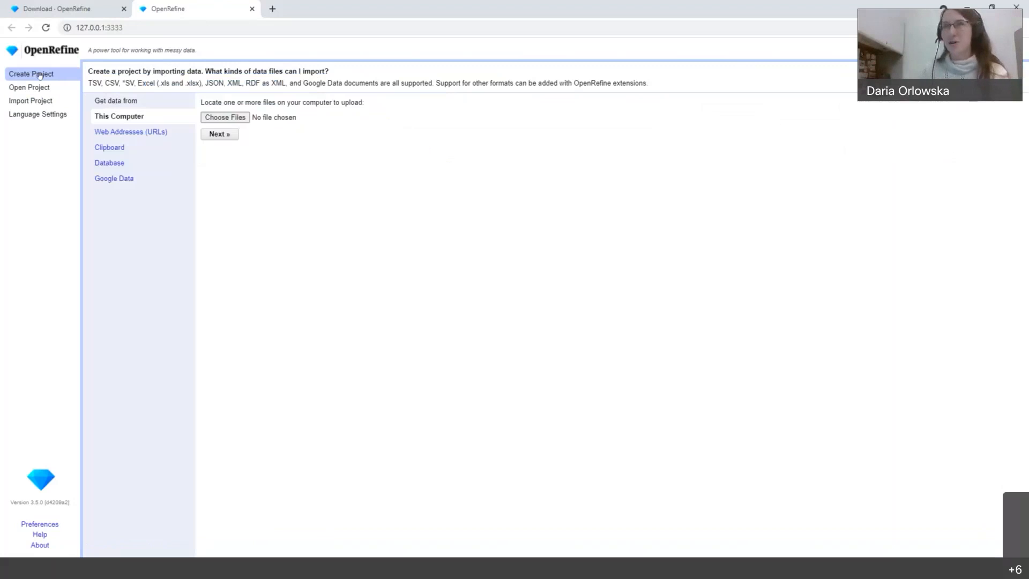
click(206, 118)
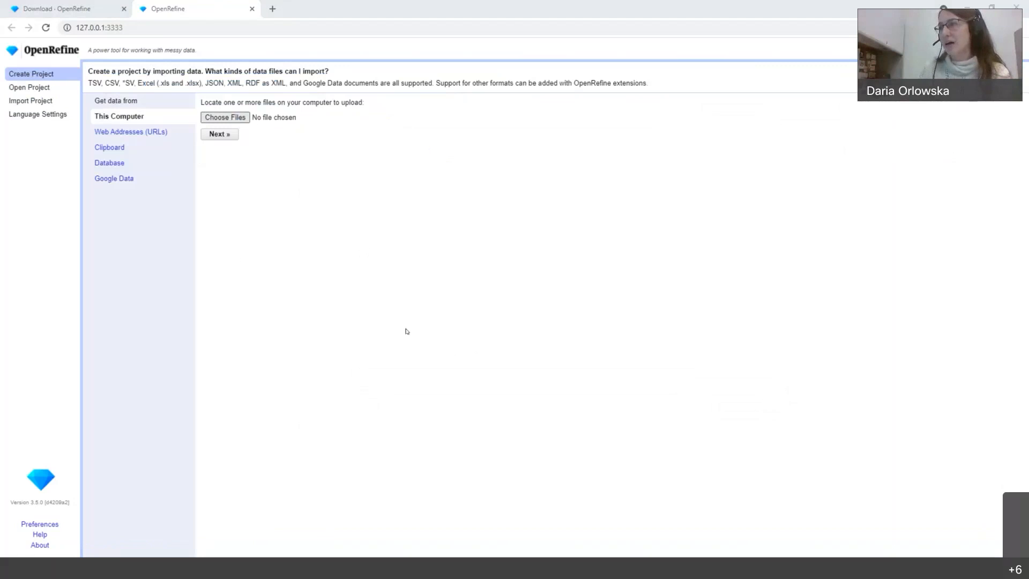
click(695, 406)
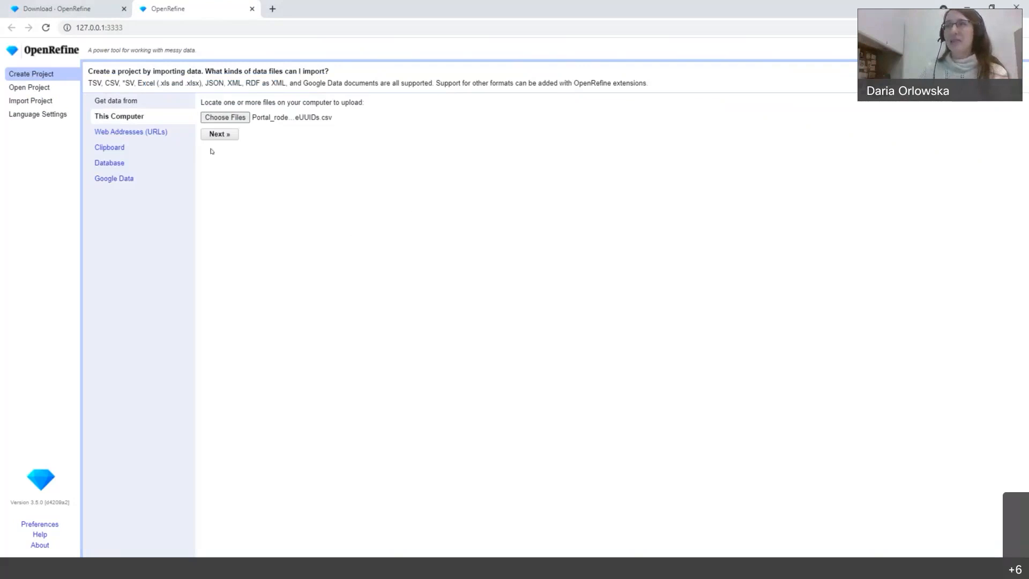
click(219, 134)
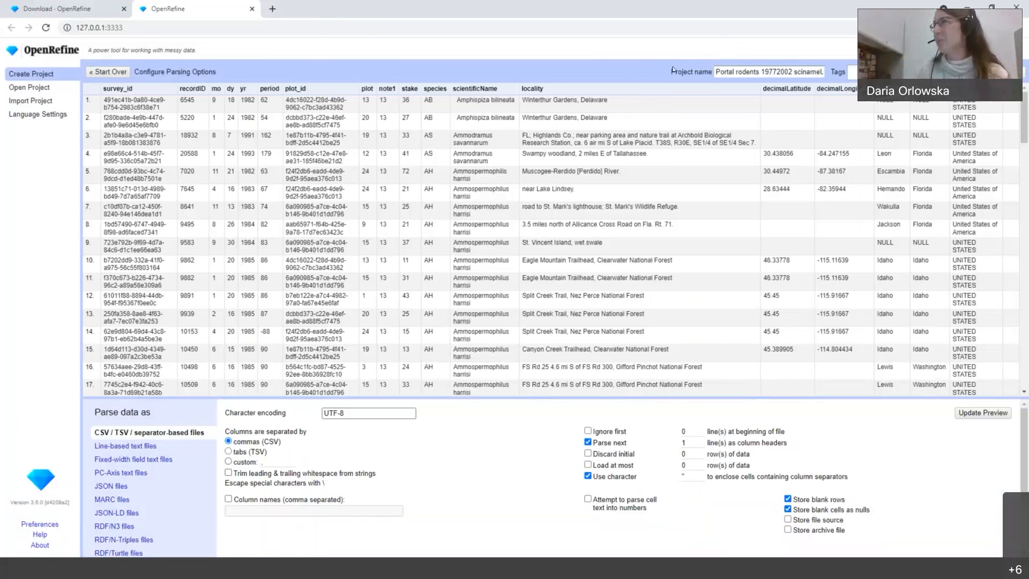
Step: Name the project "Sample OpenRefine Project"
drag(671, 71, 711, 73)
click(723, 74)
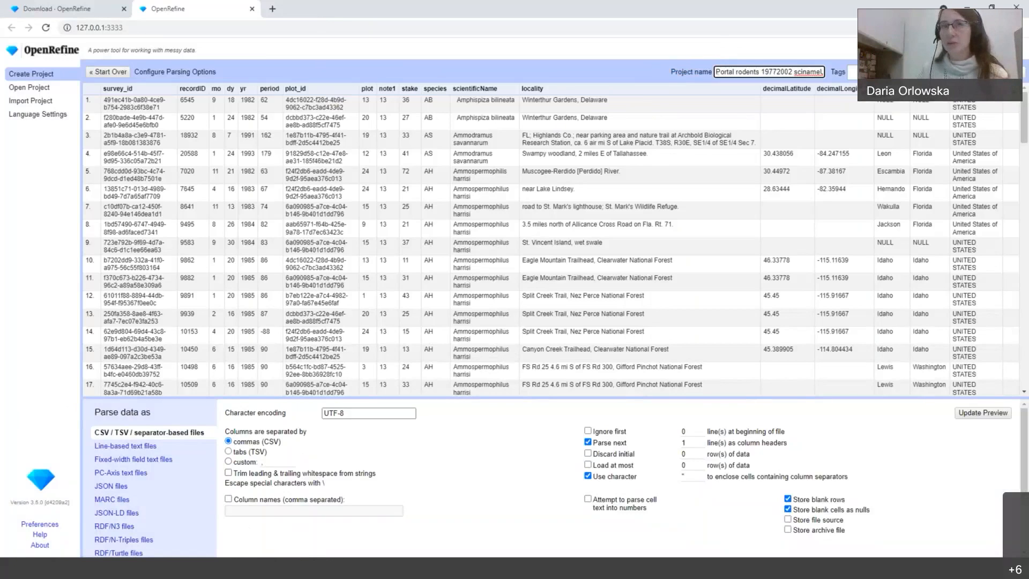
drag(716, 72, 825, 72)
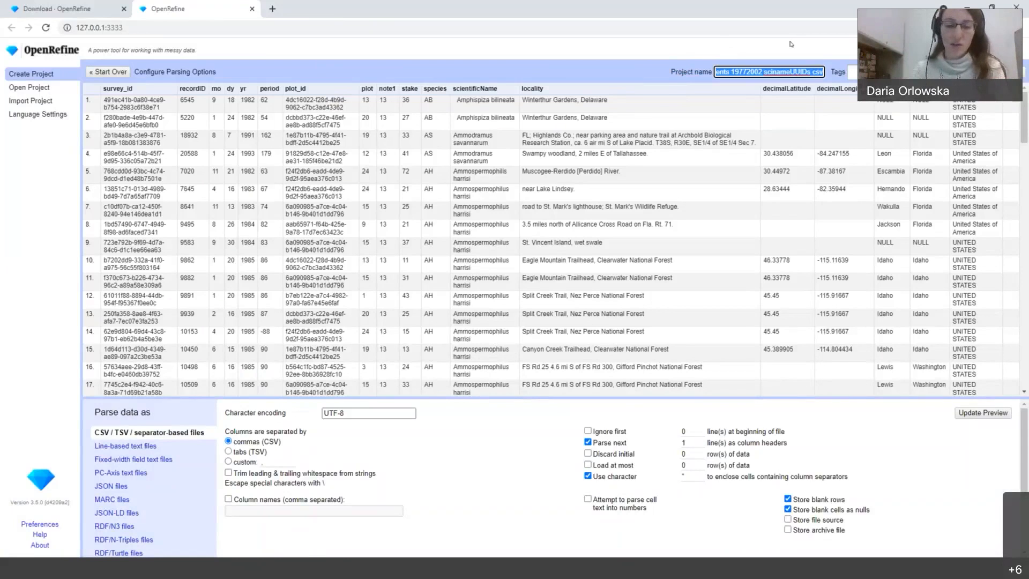
text(Sample open)
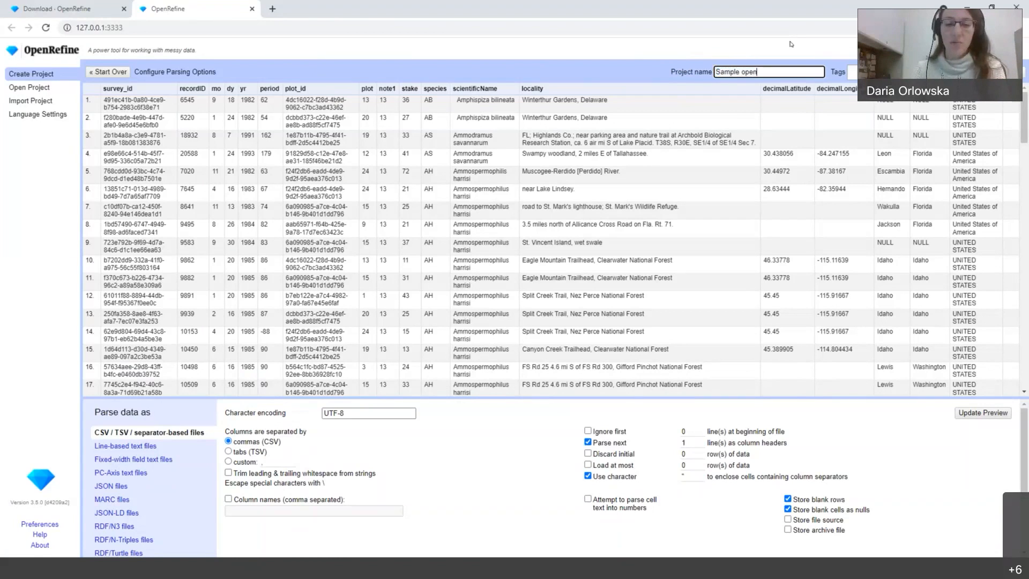
text( Refine Porject)
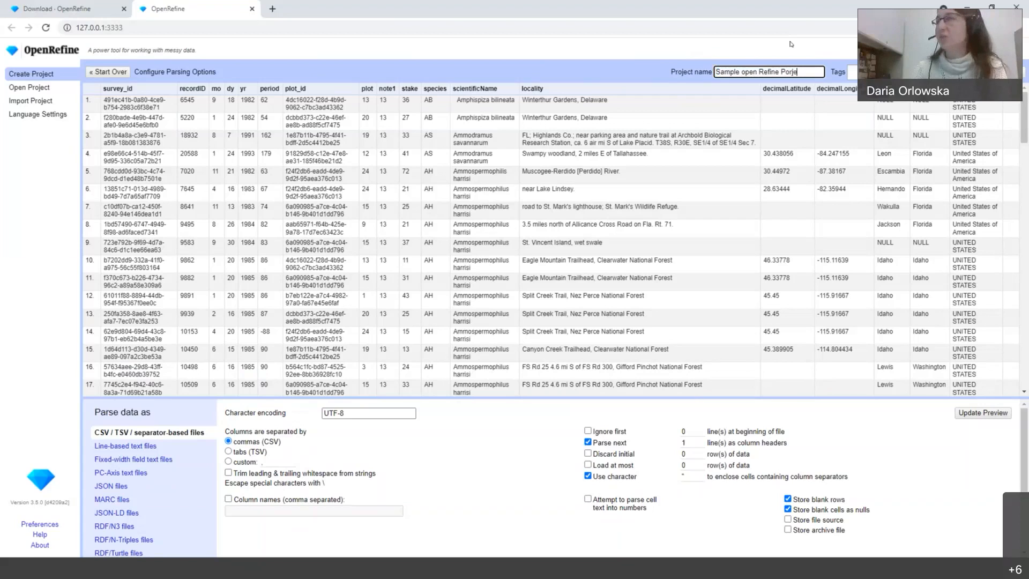
key(BackSpace)
key(BackSpace)
key(BackSpace)
key(BackSpace)
key(BackSpace)
key(BackSpace)
key(BackSpace)
key(BackSpace)
key(BackSpace)
key(BackSpace)
key(BackSpace)
key(BackSpace)
key(BackSpace)
key(BackSpace)
key(BackSpace)
key(BackSpace)
key(BackSpace)
key(BackSpace)
key(BackSpace)
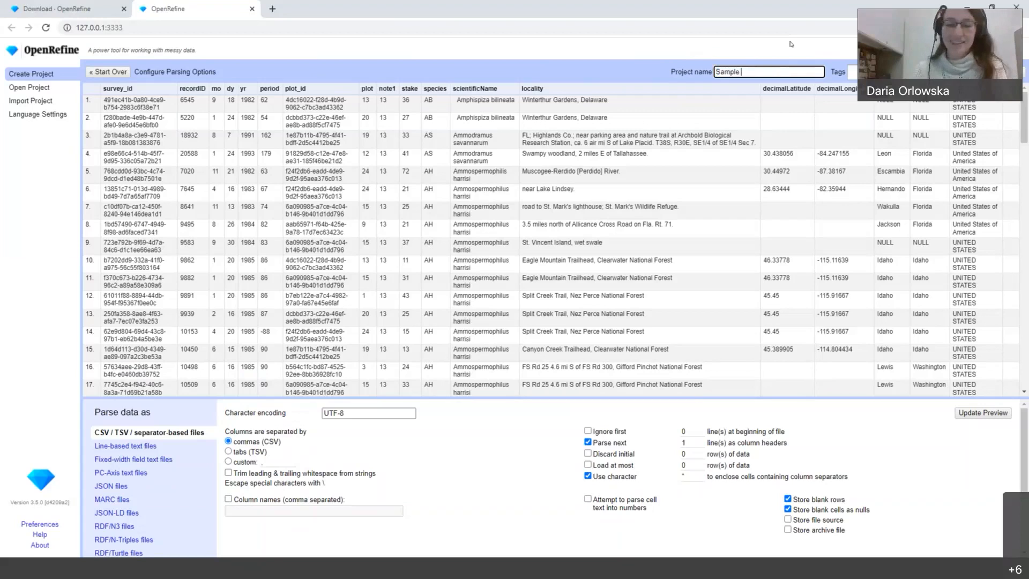
text(OpenRef)
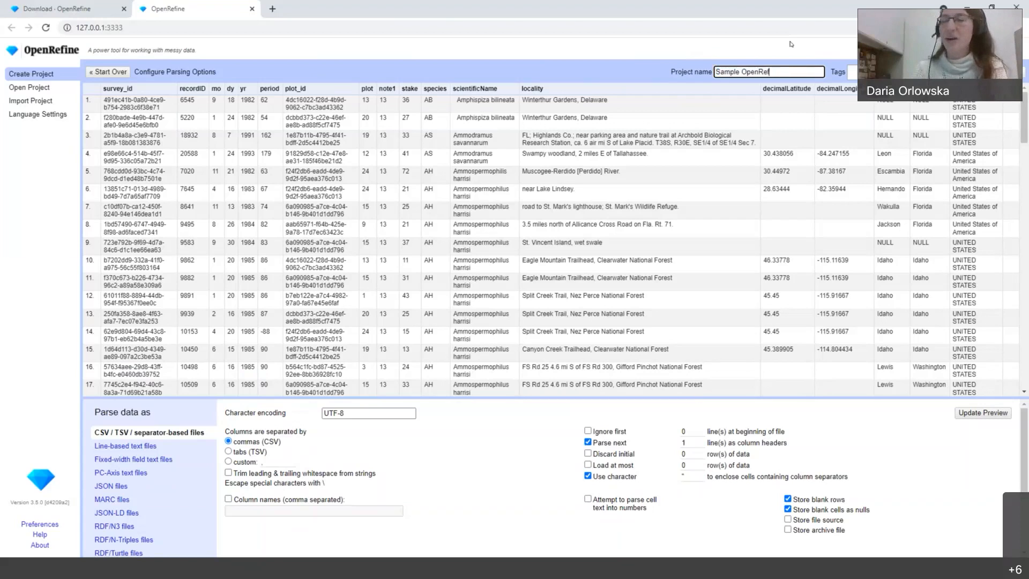
text(ine Project)
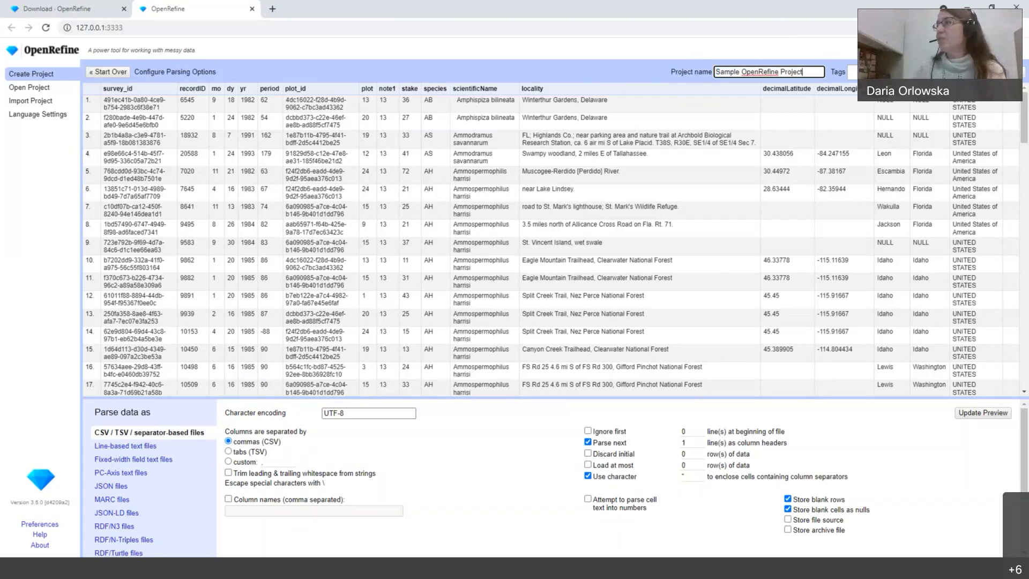
Step: Examine the available file formats, the character encoding and the column separator settings for parsing the data
click(203, 439)
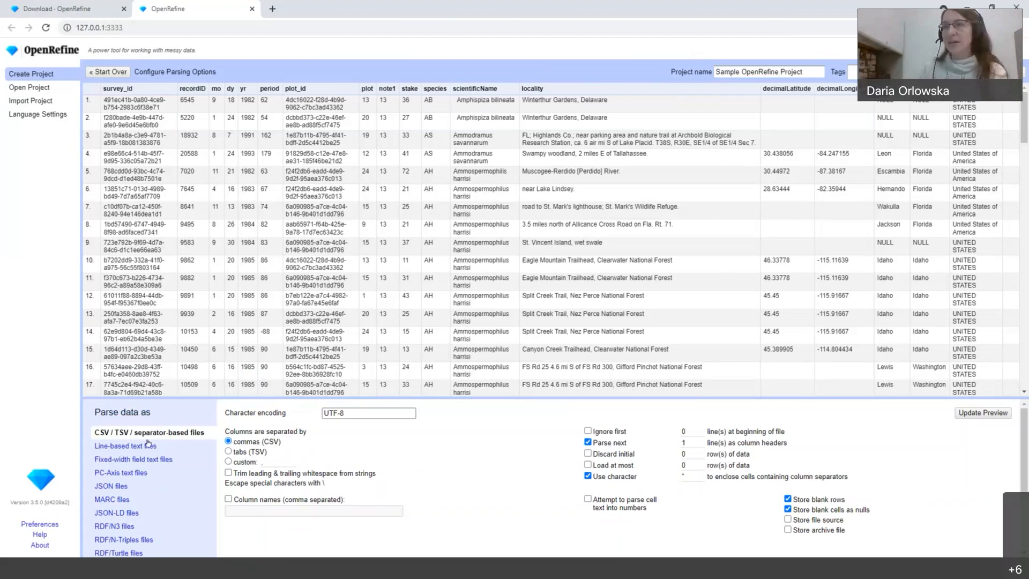
scroll(139, 497, down, 1)
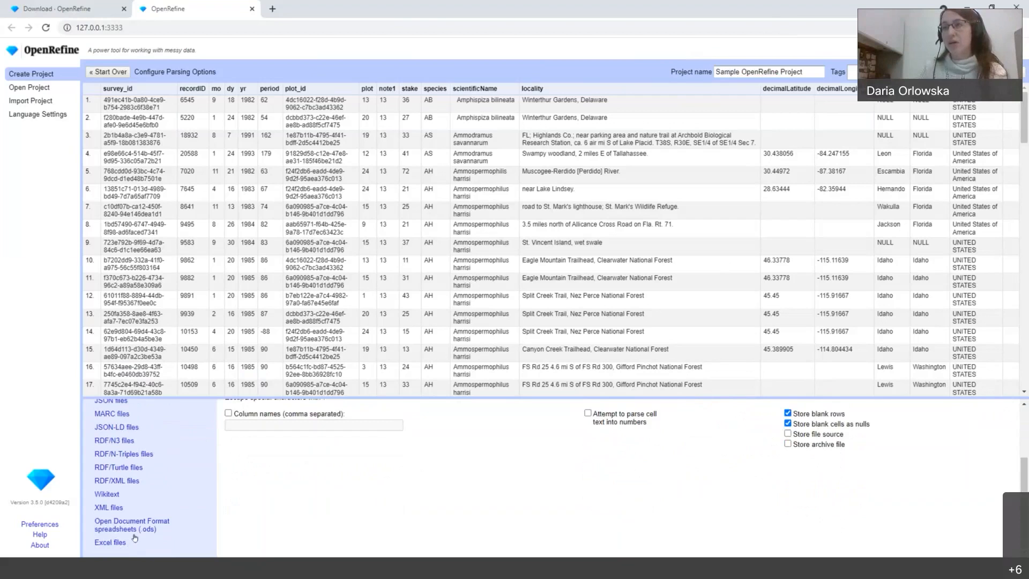
scroll(134, 537, up, 1)
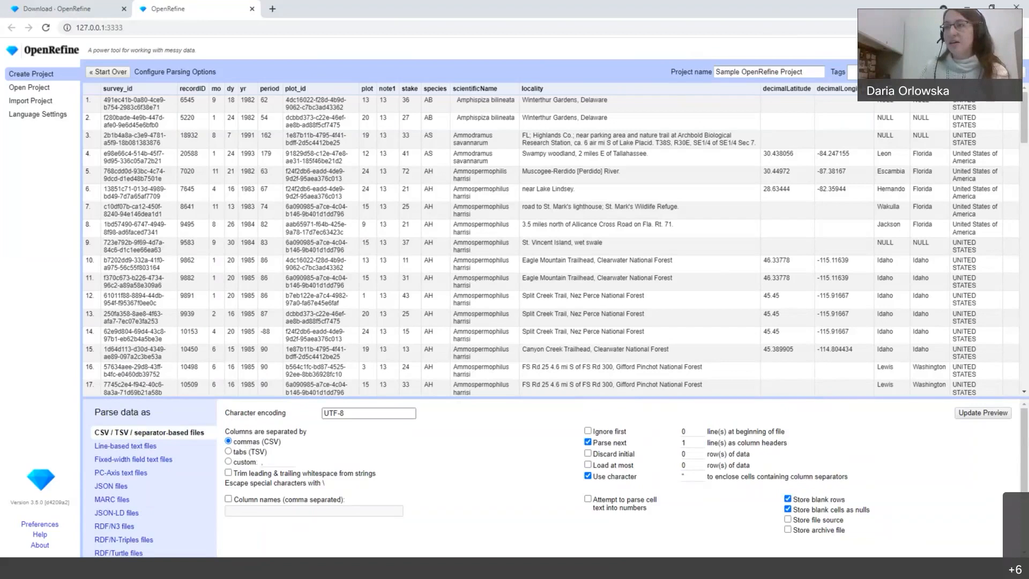
drag(225, 414, 292, 412)
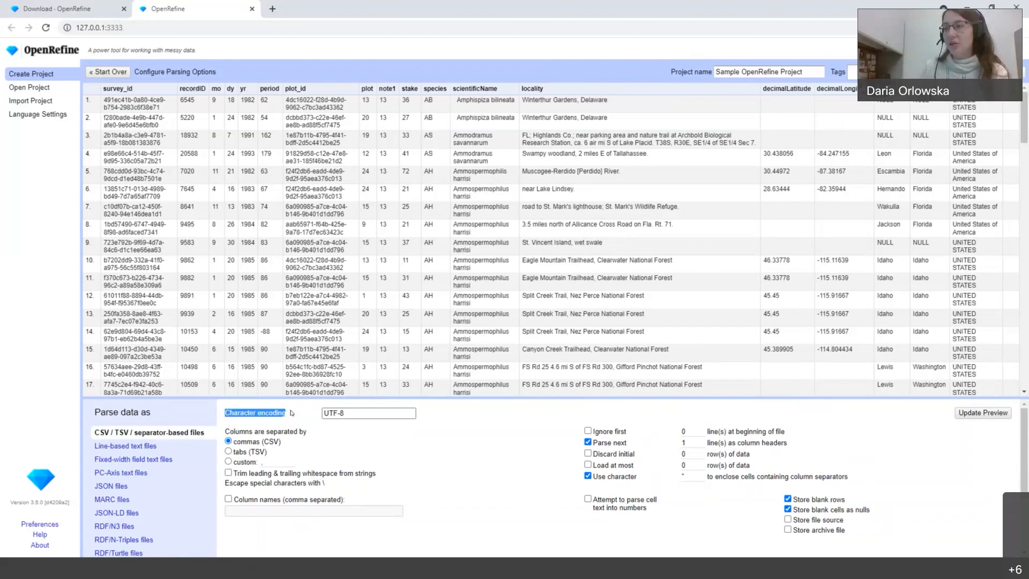
click(292, 413)
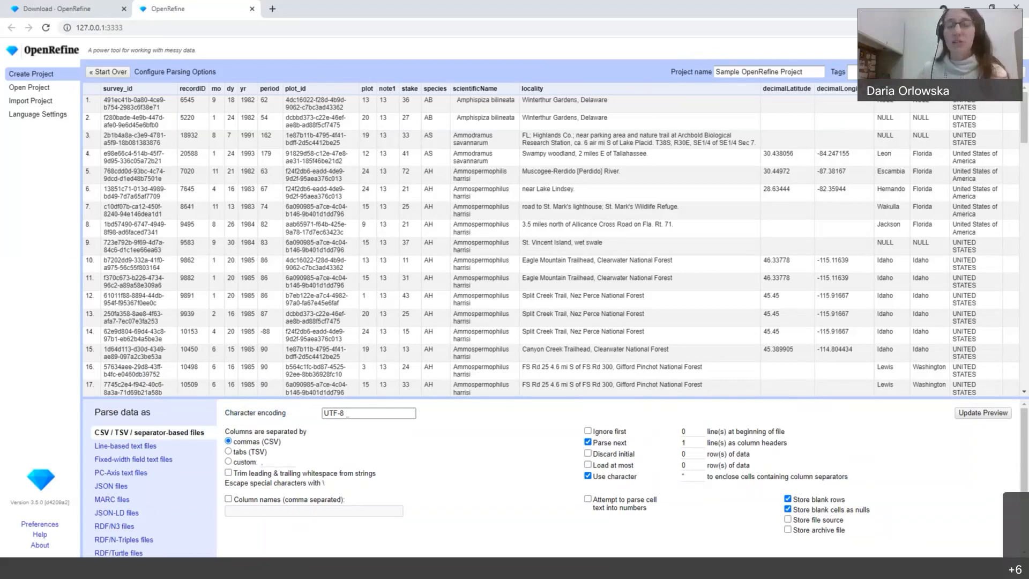
drag(224, 432, 301, 432)
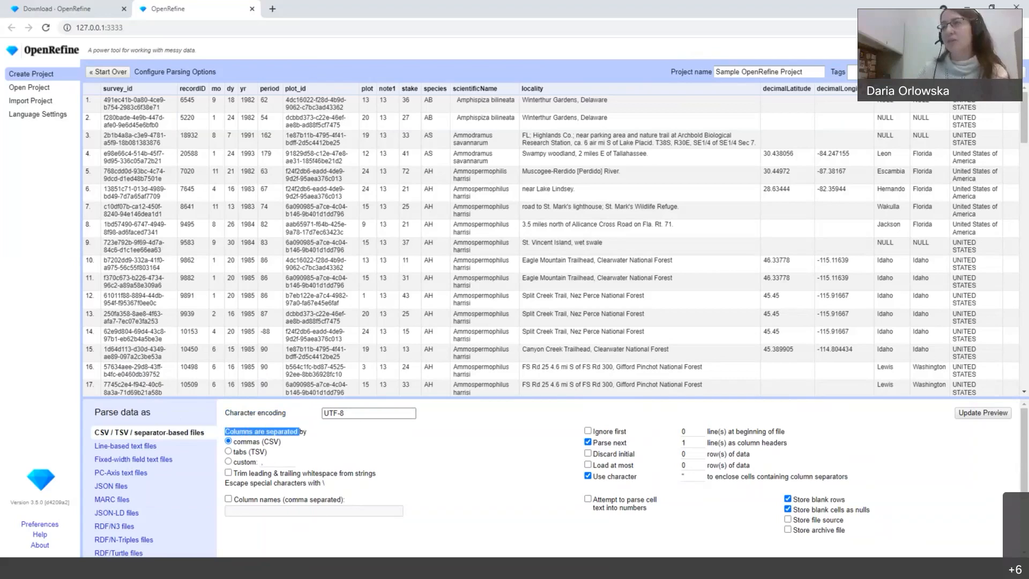
click(301, 432)
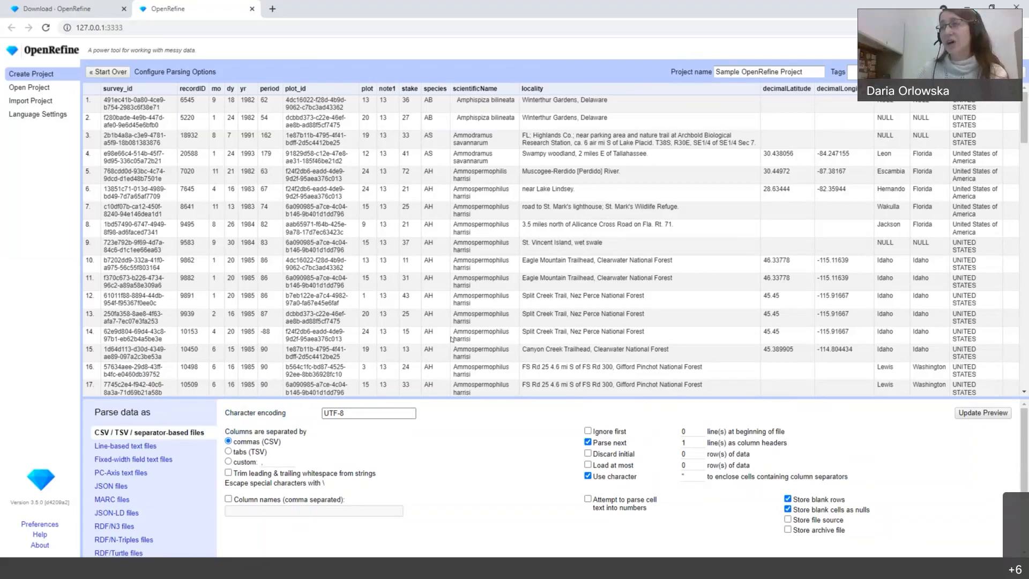
Step: Preview the data with tabs (TSV) as the column separator and switch back to commas (CSV)
click(229, 452)
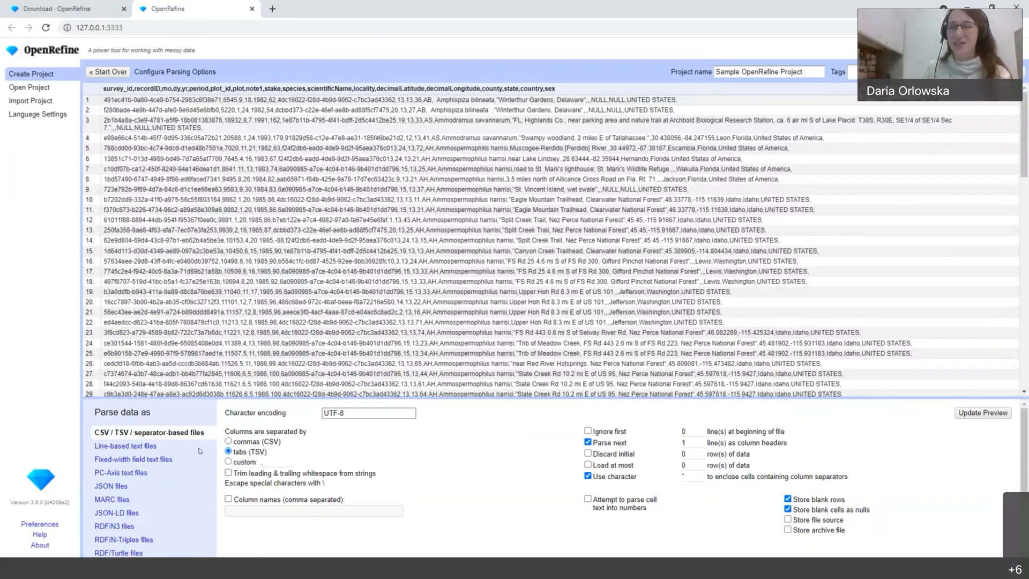
click(228, 441)
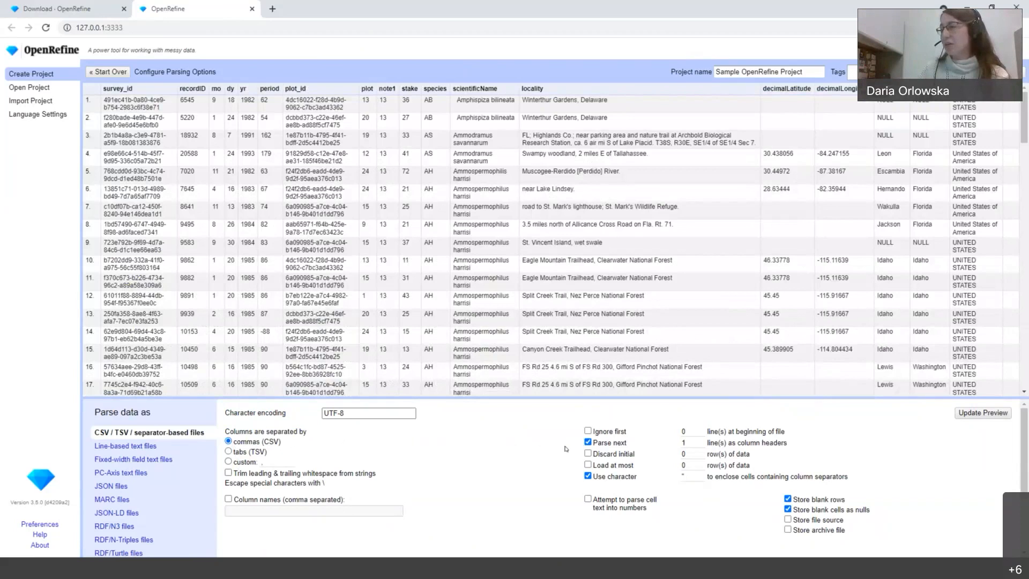
Step: Try supplying custom column names instead of using the first line as column headers, and restore header-line parsing
drag(565, 449, 645, 446)
click(646, 446)
drag(812, 446, 730, 447)
click(588, 442)
click(228, 499)
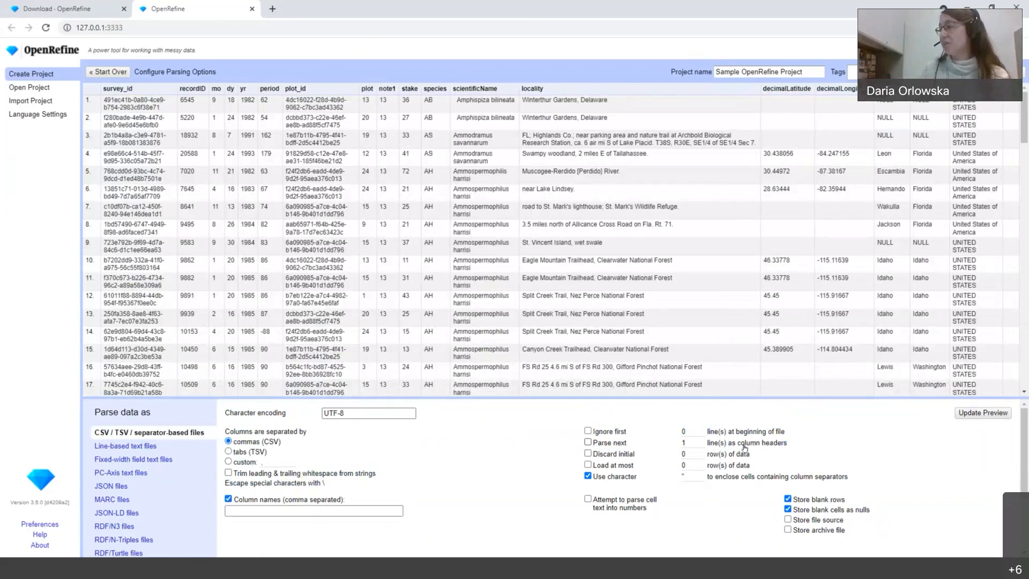
click(228, 498)
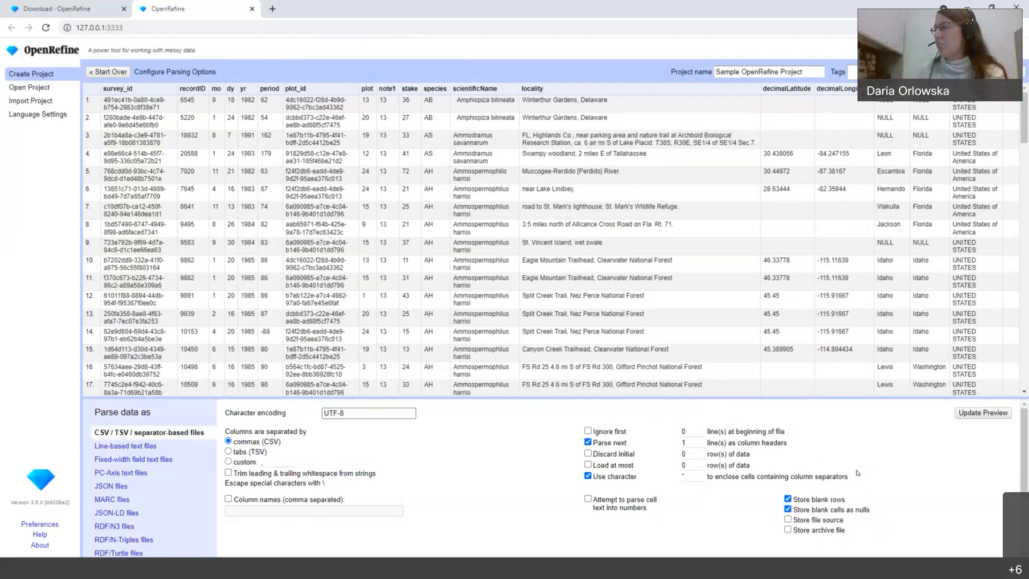
Step: Turn off storing blank rows, create the project, and check its total row count
click(787, 499)
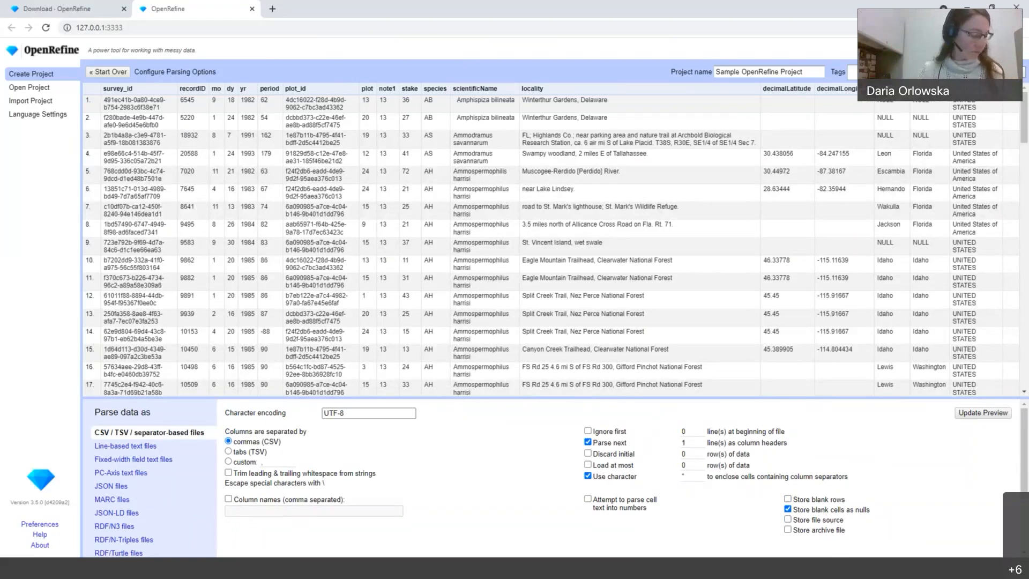
click(997, 72)
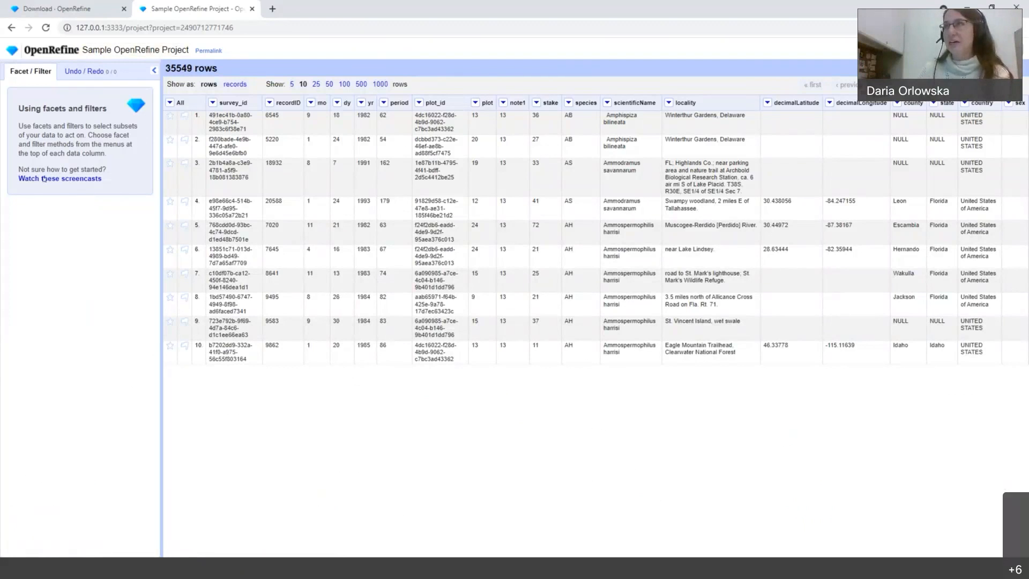
drag(165, 69, 219, 72)
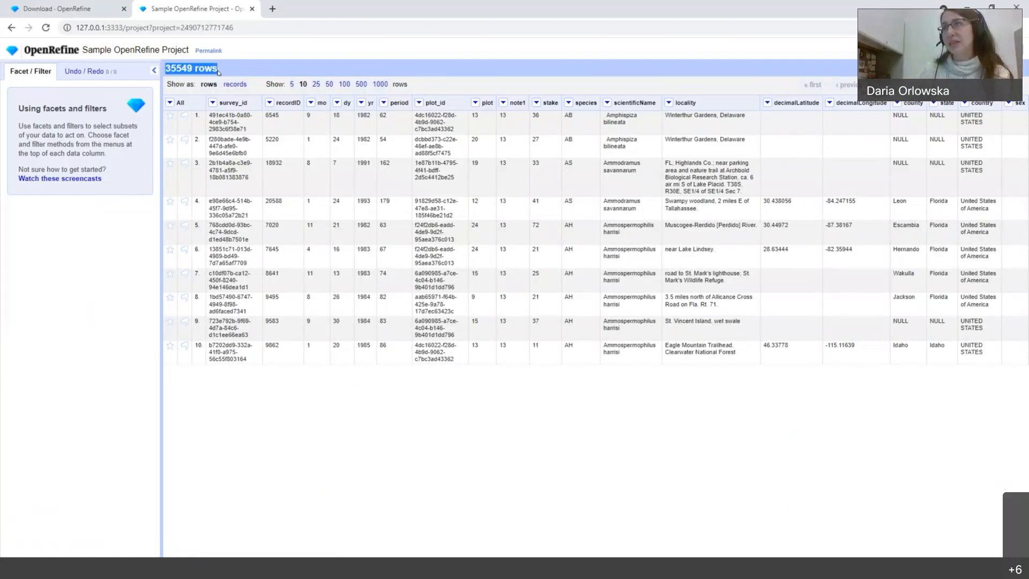
click(220, 71)
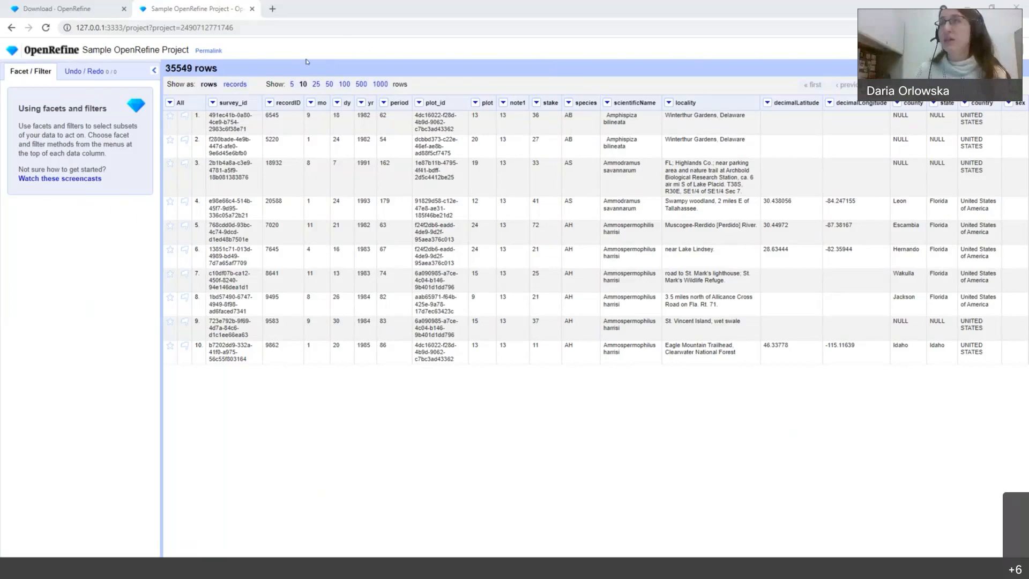
Step: Try to rename the survey_id column while keeping its existing name, and dismiss the resulting dialog
click(213, 103)
mouse_move(242, 150)
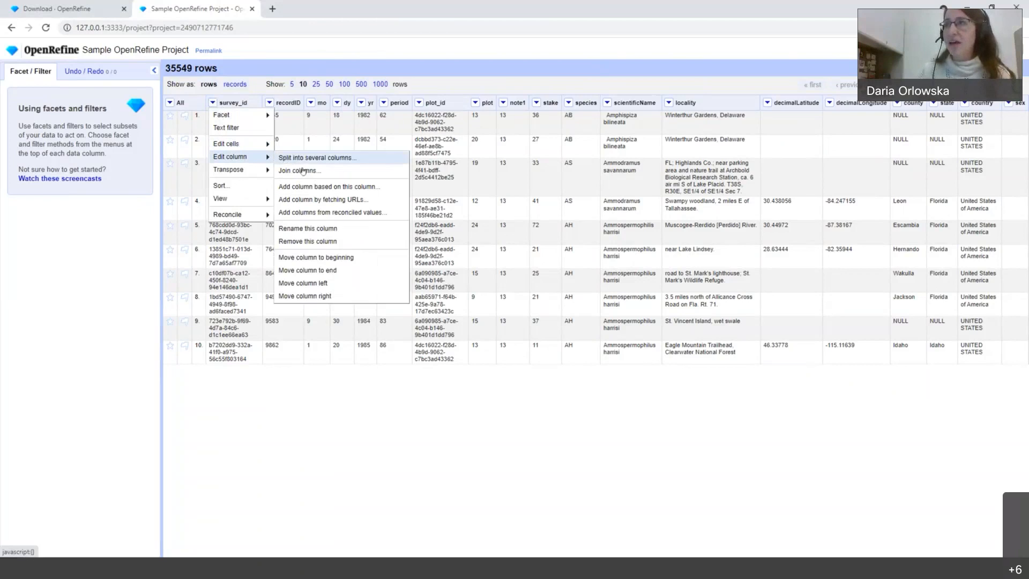
click(319, 230)
click(467, 84)
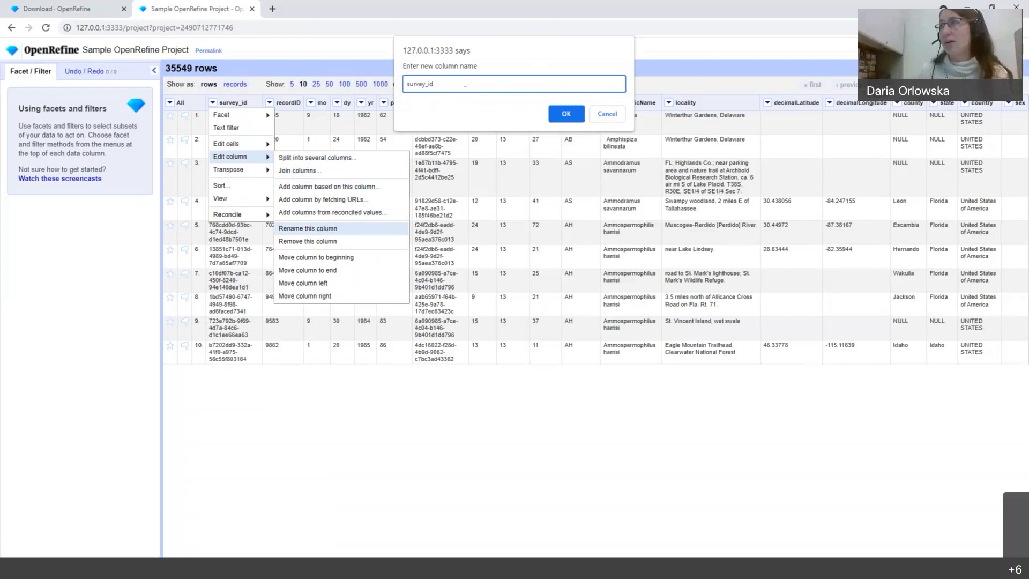
click(566, 114)
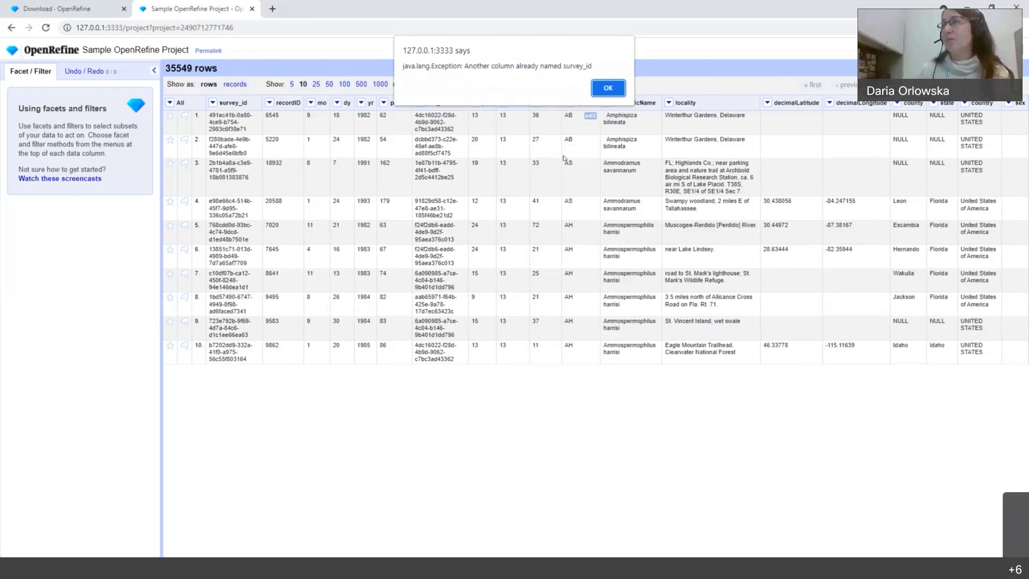
click(608, 88)
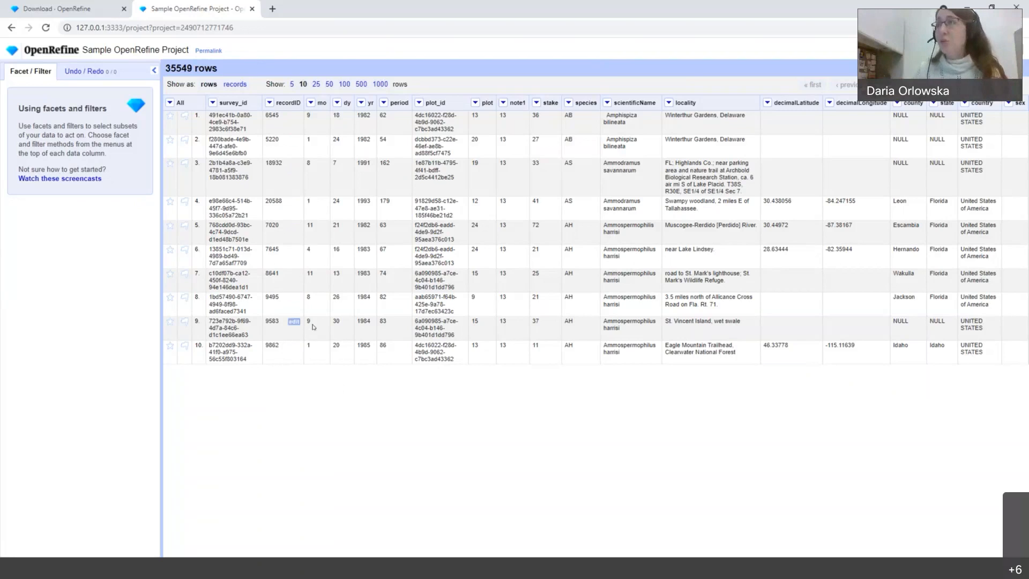
Step: Convert the cells in the yr column to numbers
click(360, 103)
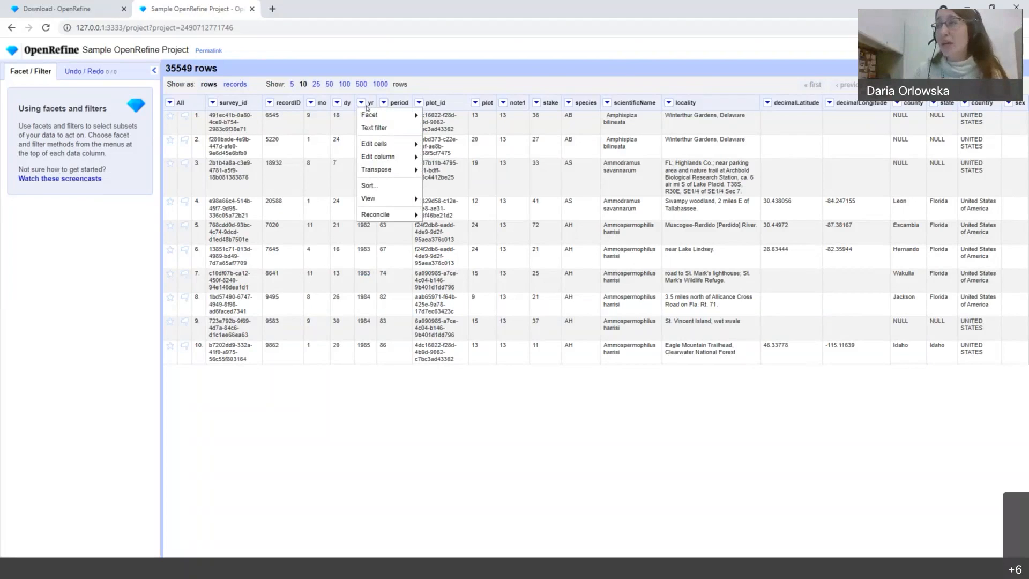
mouse_move(379, 146)
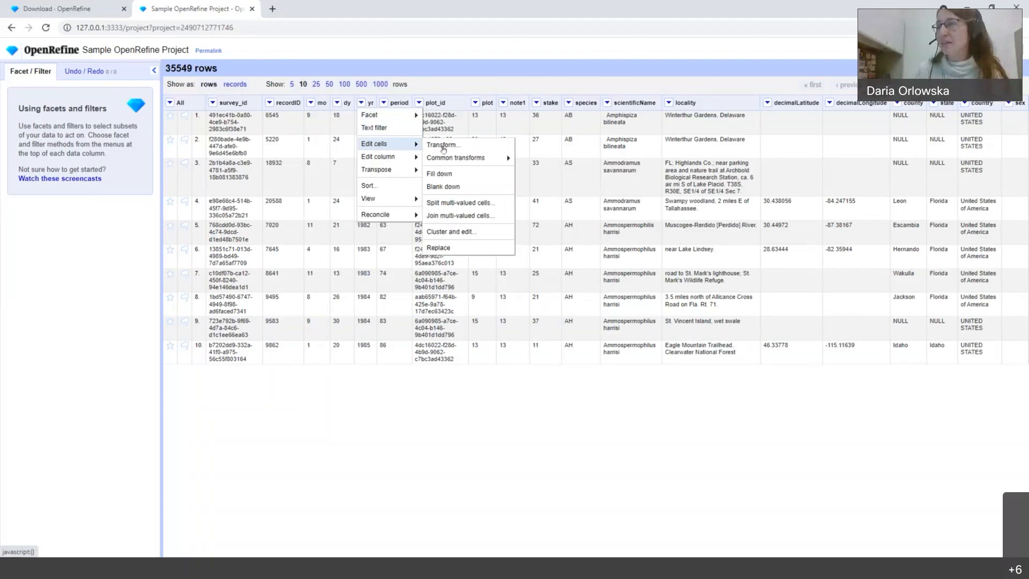
mouse_move(456, 157)
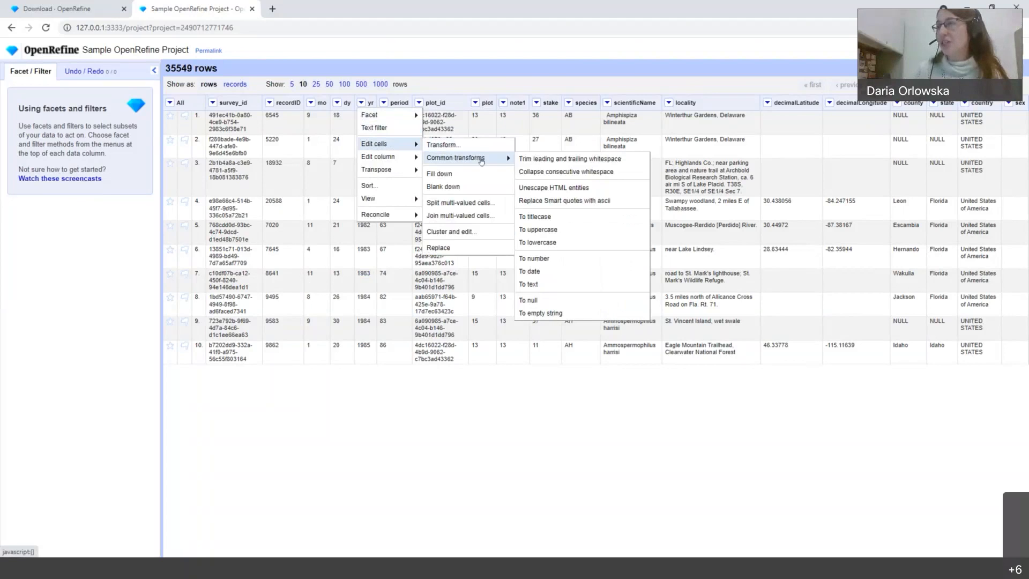
click(547, 262)
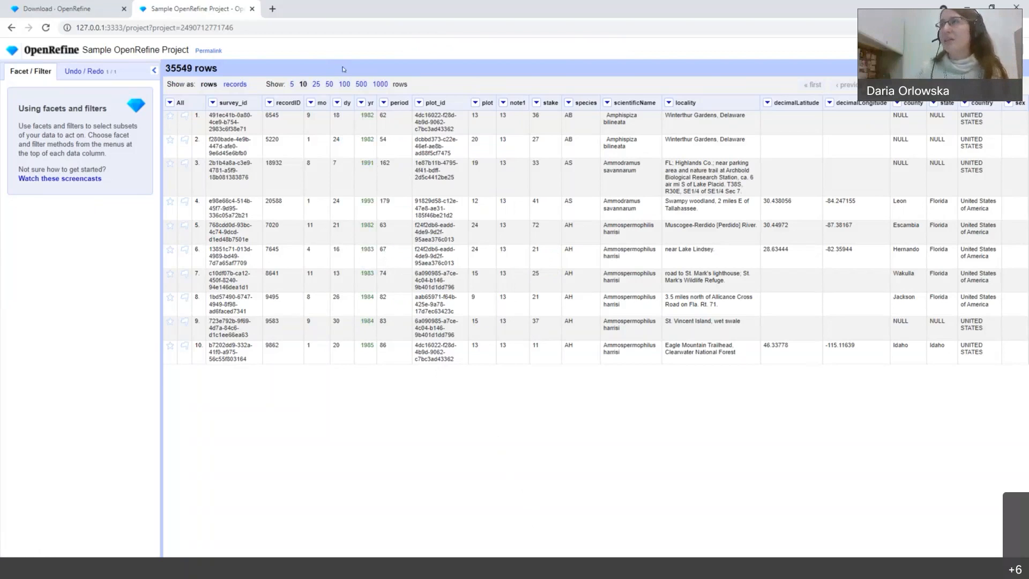
Step: Add a numeric facet on the yr column, narrow its range to 1,970–2,010, and restore the full range
click(360, 103)
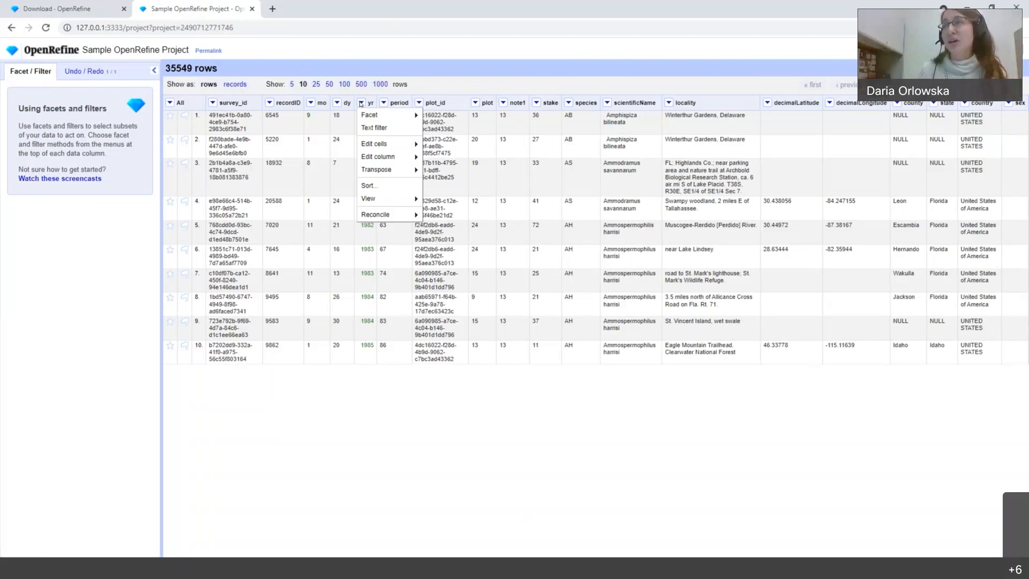
mouse_move(364, 116)
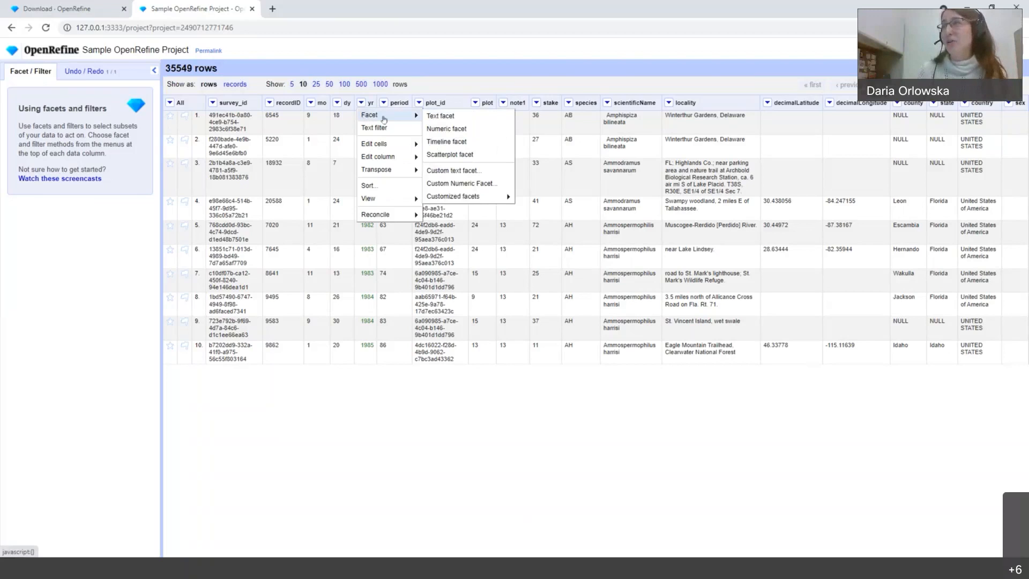
click(458, 130)
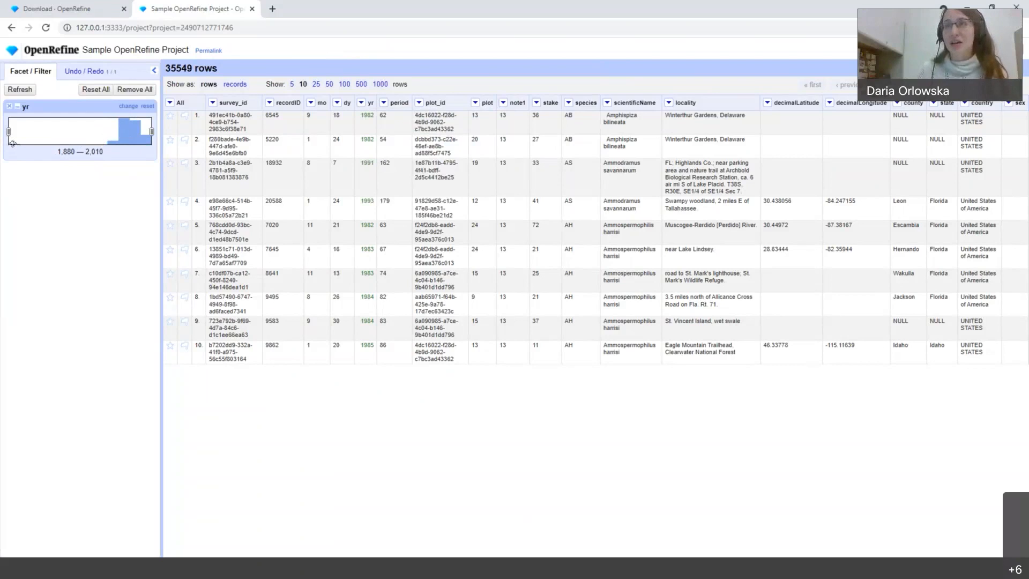
drag(7, 131, 107, 131)
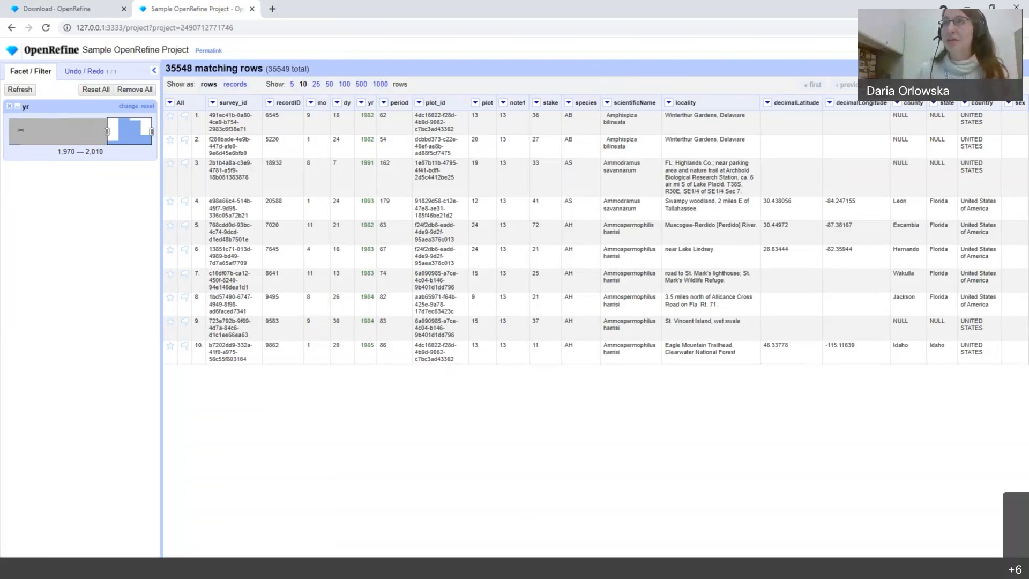
drag(105, 127, 8, 131)
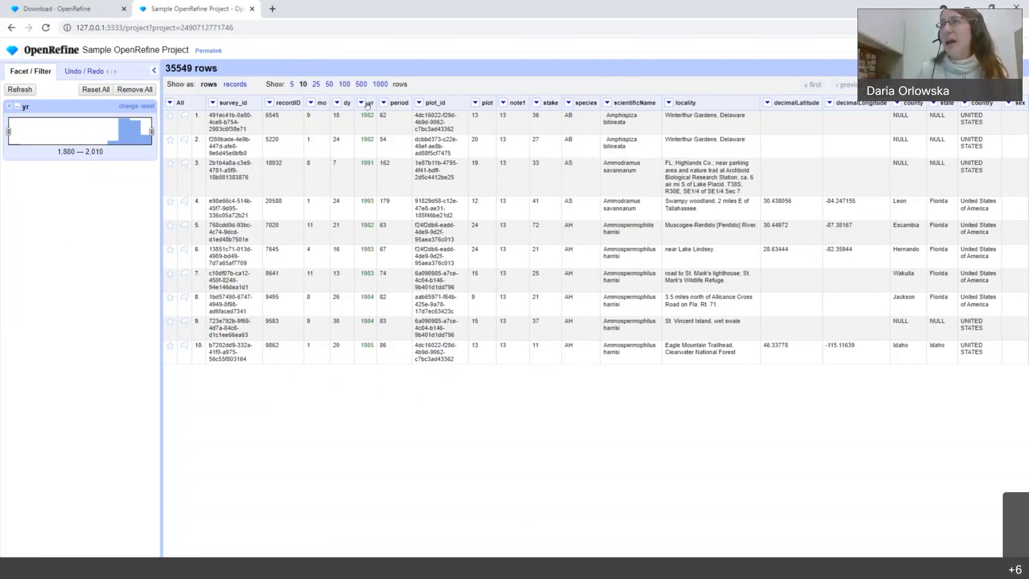
Step: Add a text facet on the yr column to list its individual year values
click(361, 102)
mouse_move(375, 114)
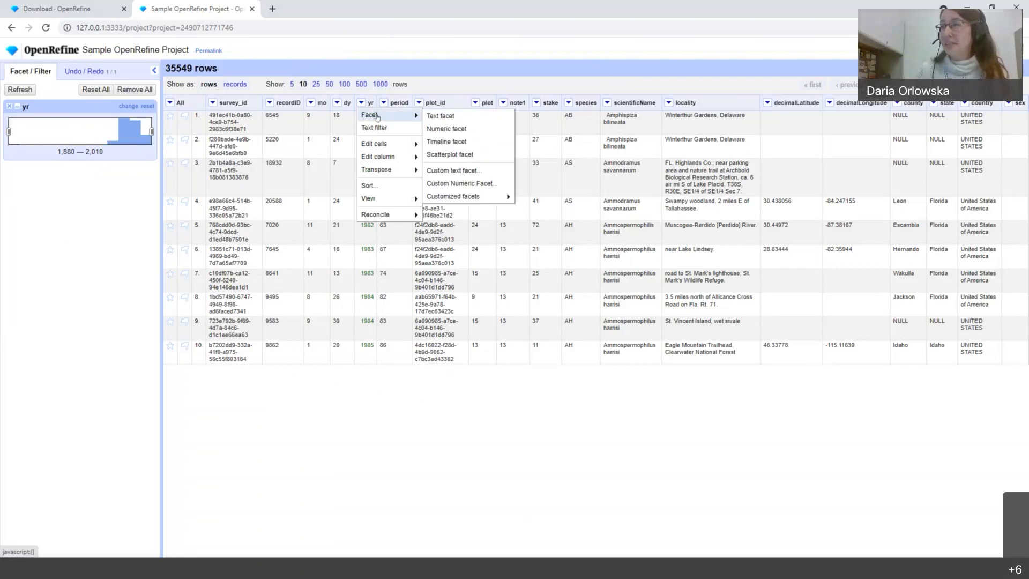
click(440, 123)
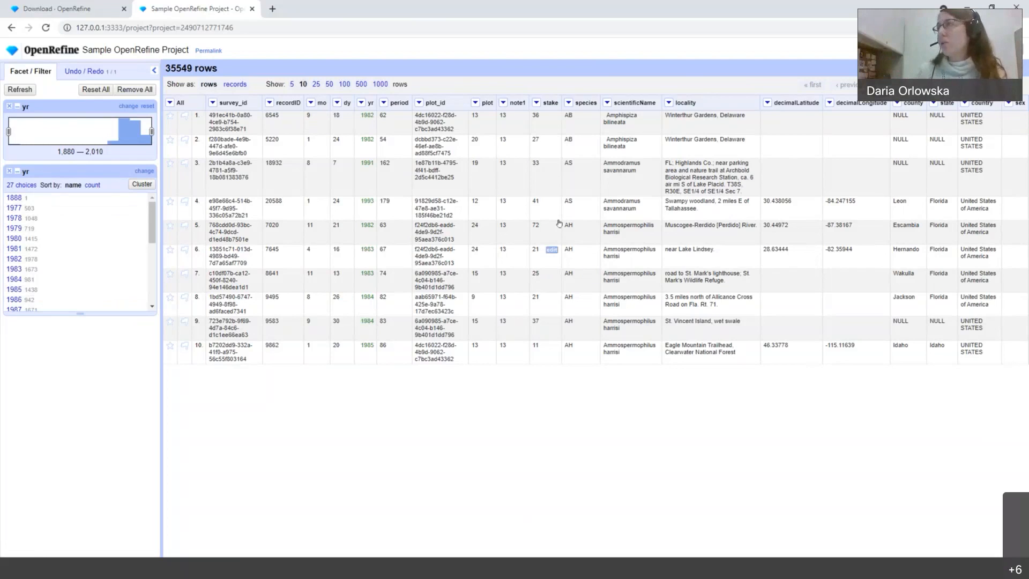
Step: Add a text facet on the scientificName column and remove both yr facets
click(606, 103)
mouse_move(635, 117)
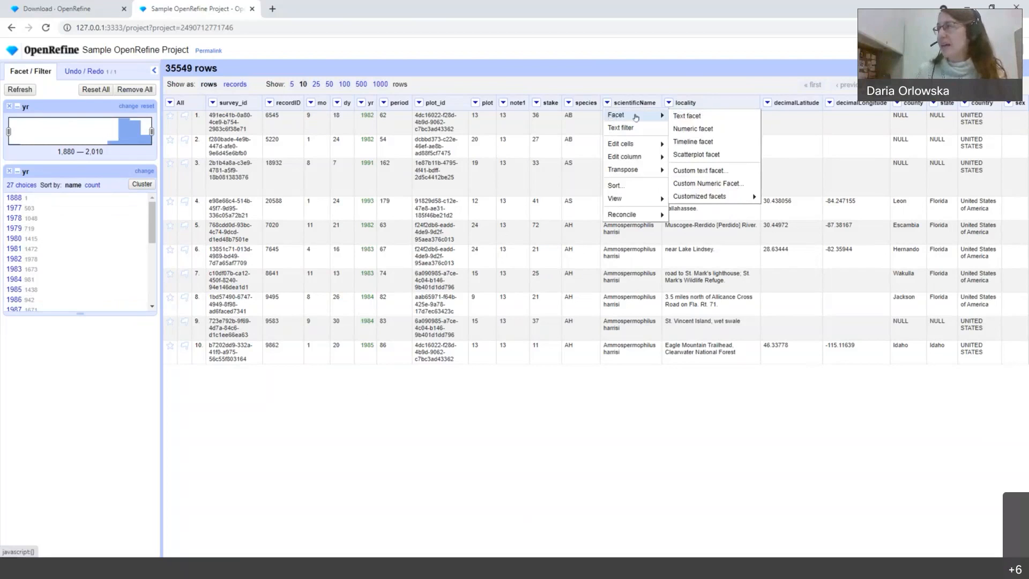
click(711, 119)
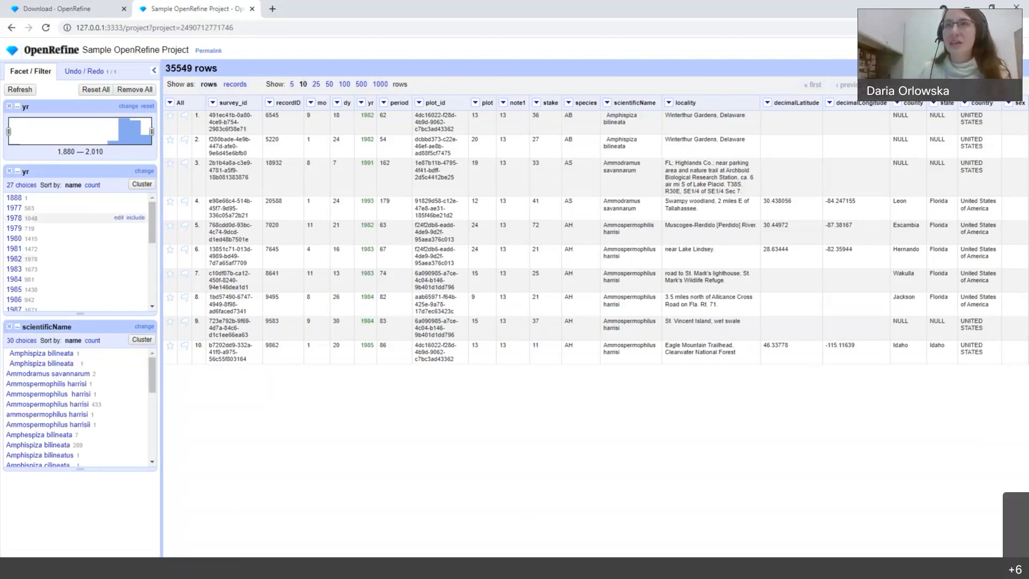
click(9, 171)
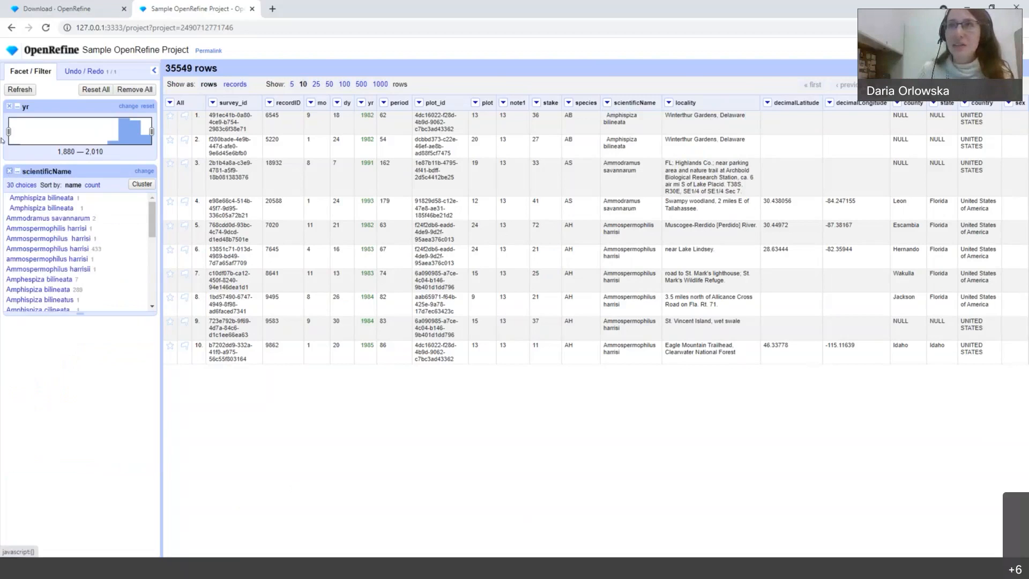
click(9, 106)
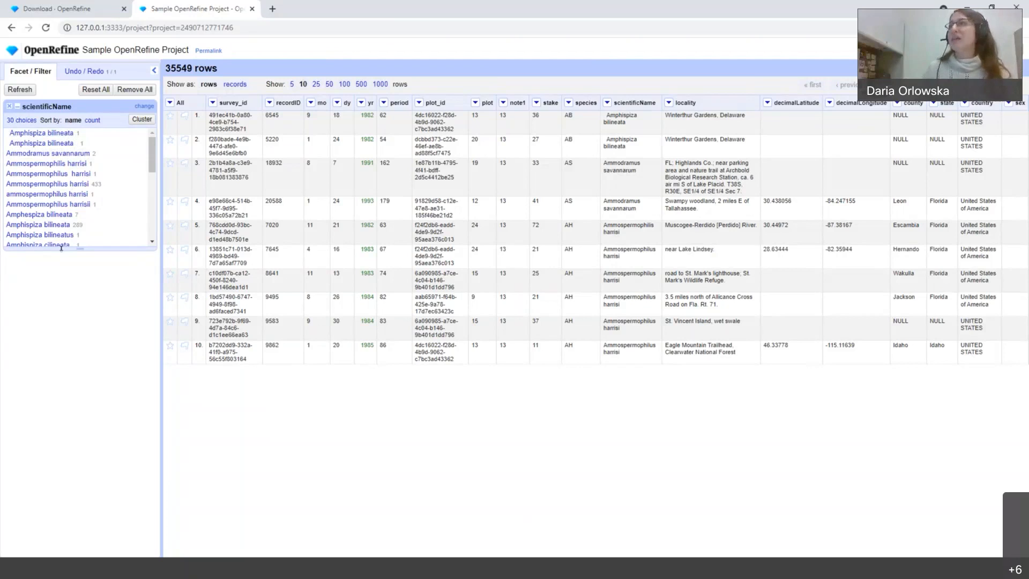
Step: Trim leading and trailing whitespace from the cells in the scientificName column
click(606, 104)
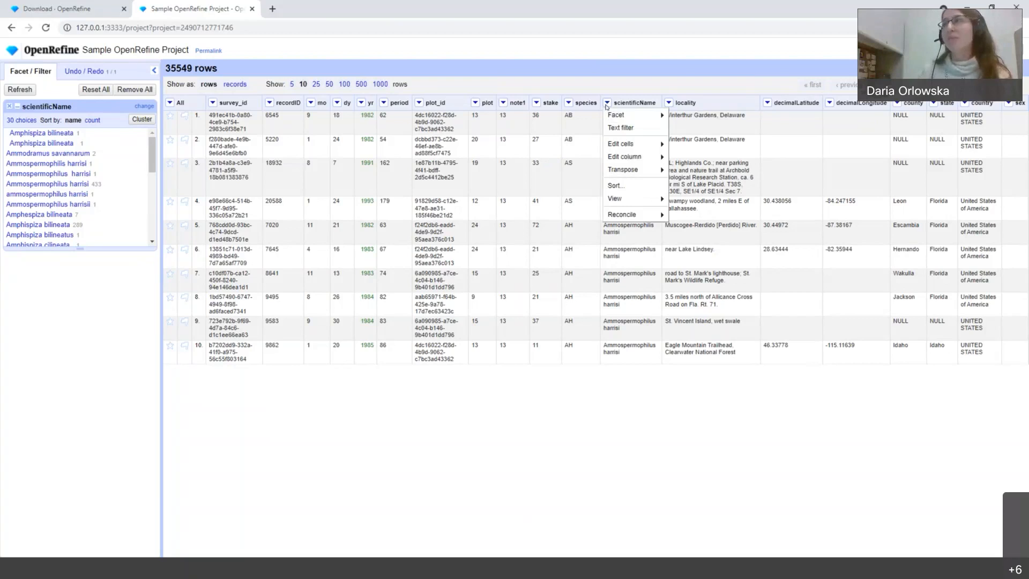
mouse_move(629, 145)
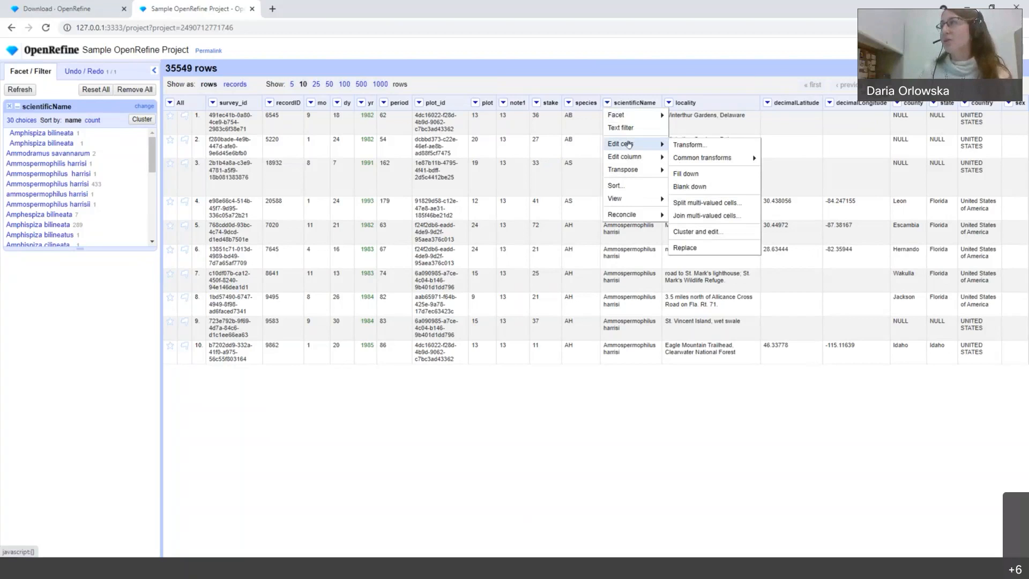
mouse_move(720, 159)
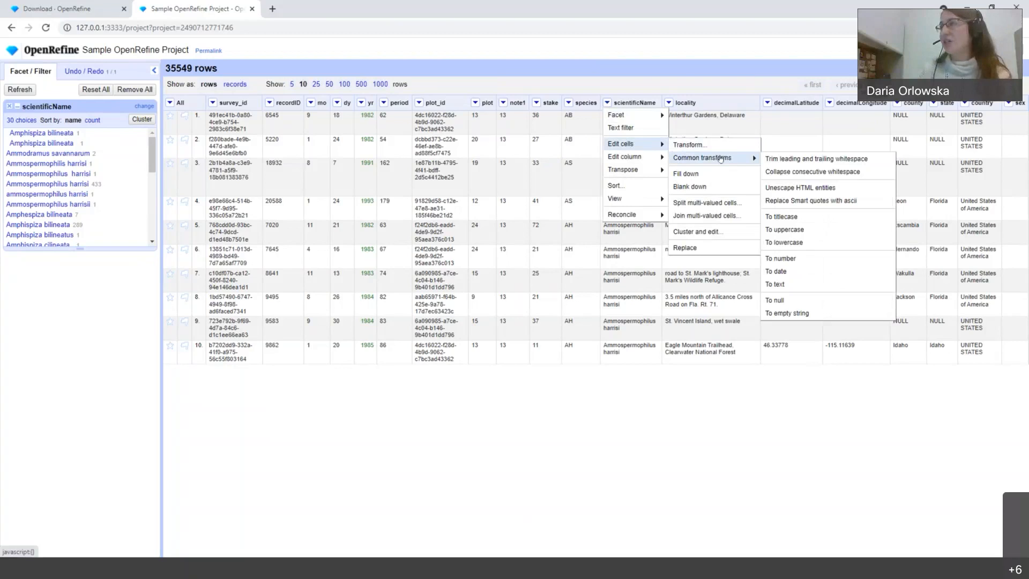
click(842, 161)
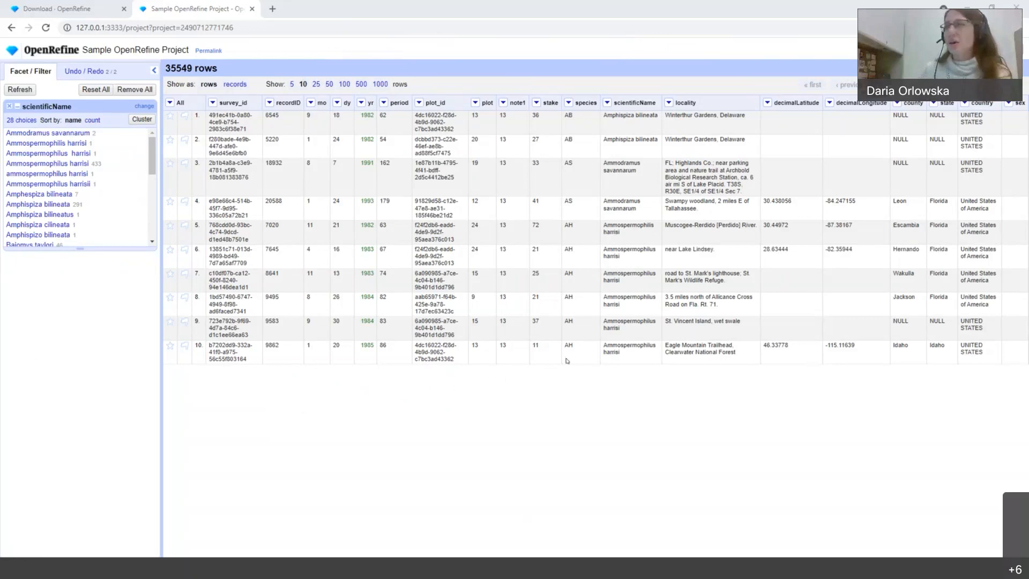
Step: Convert the cells in the scientificName column to lowercase
click(606, 107)
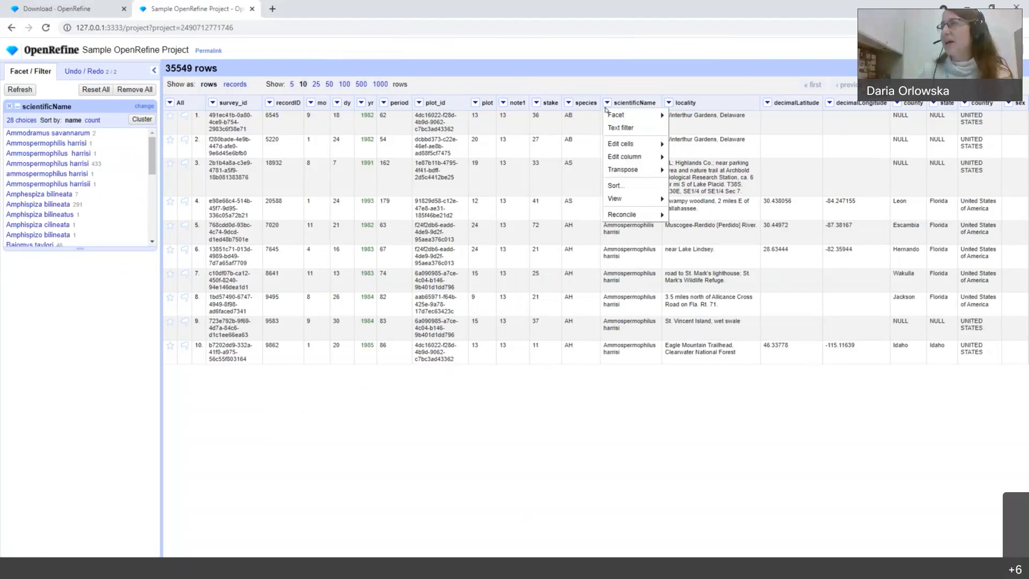
mouse_move(646, 145)
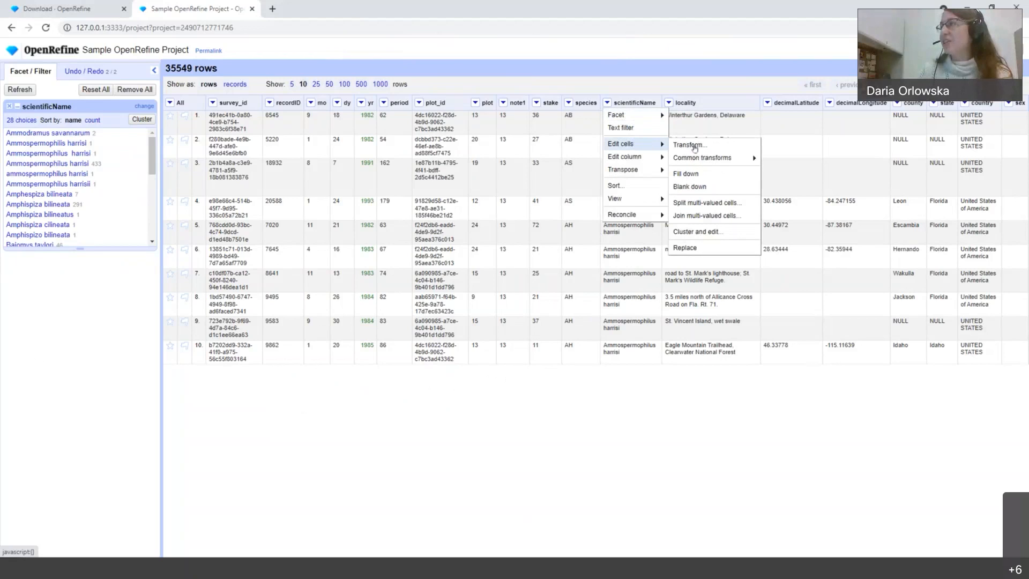
mouse_move(699, 157)
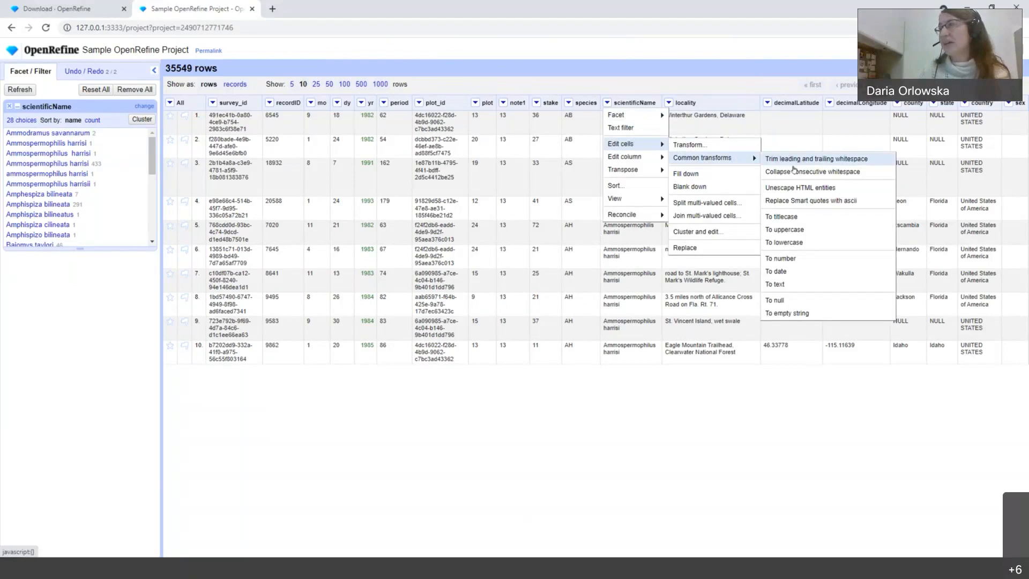
click(787, 244)
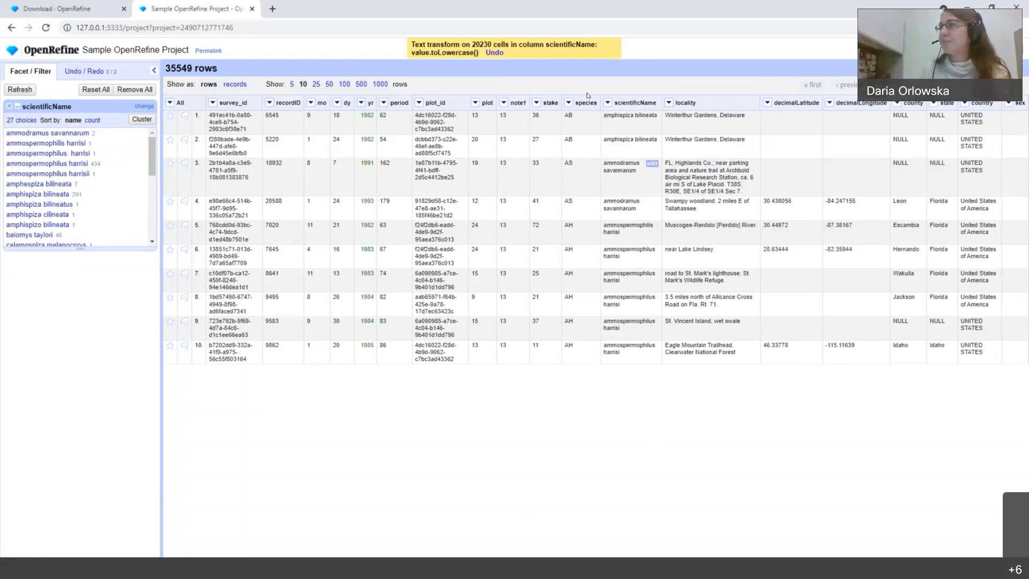
click(607, 103)
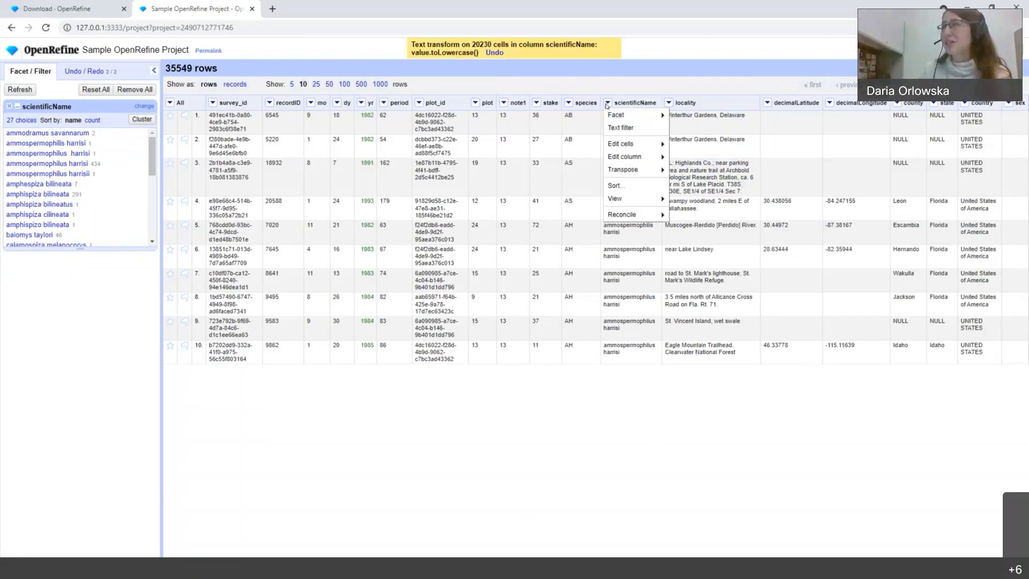
mouse_move(616, 116)
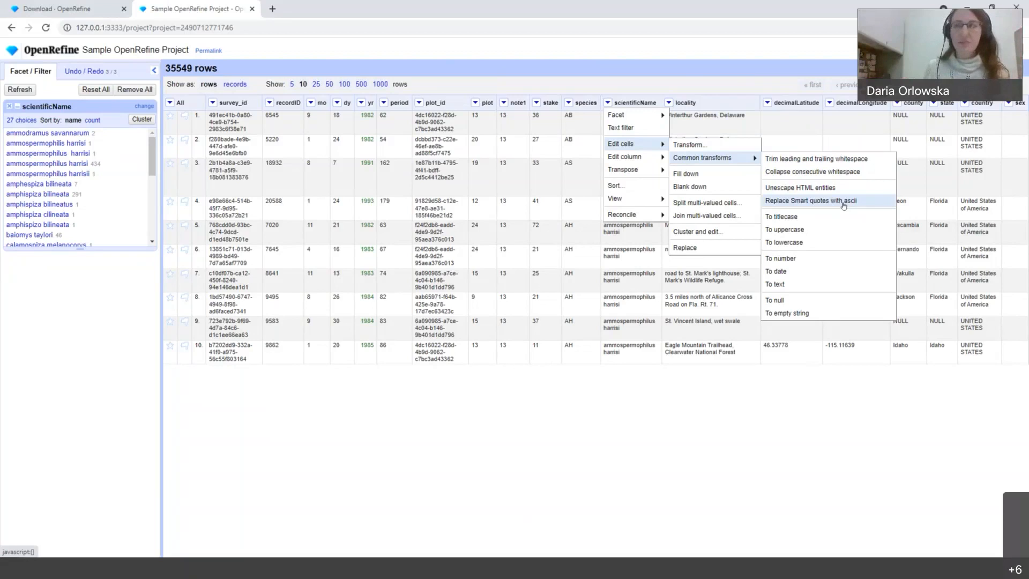
click(714, 72)
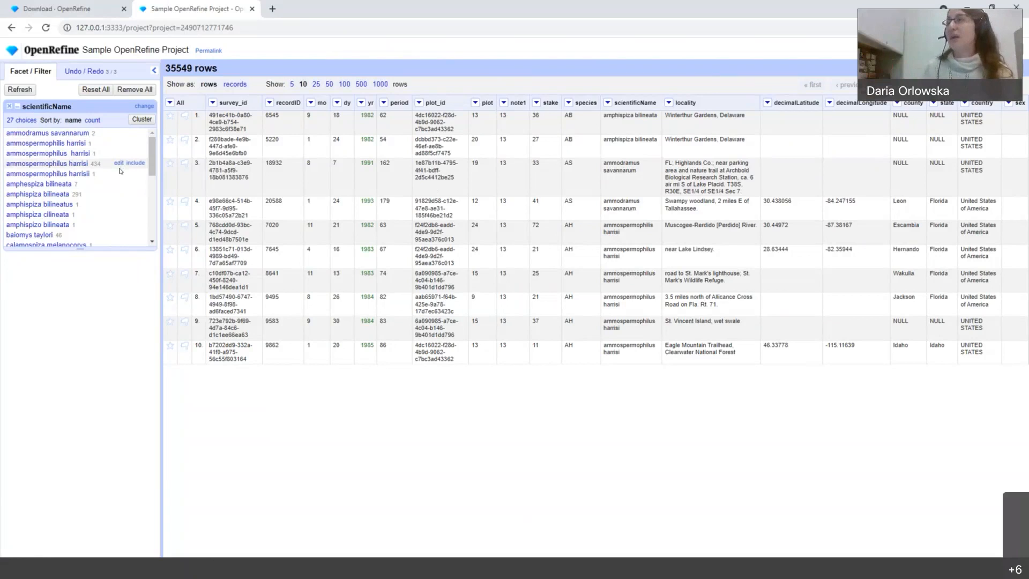
Step: Open Cluster & Edit for the scientificName column and try key collision clustering with the ngram-fingerprint keying function
click(606, 103)
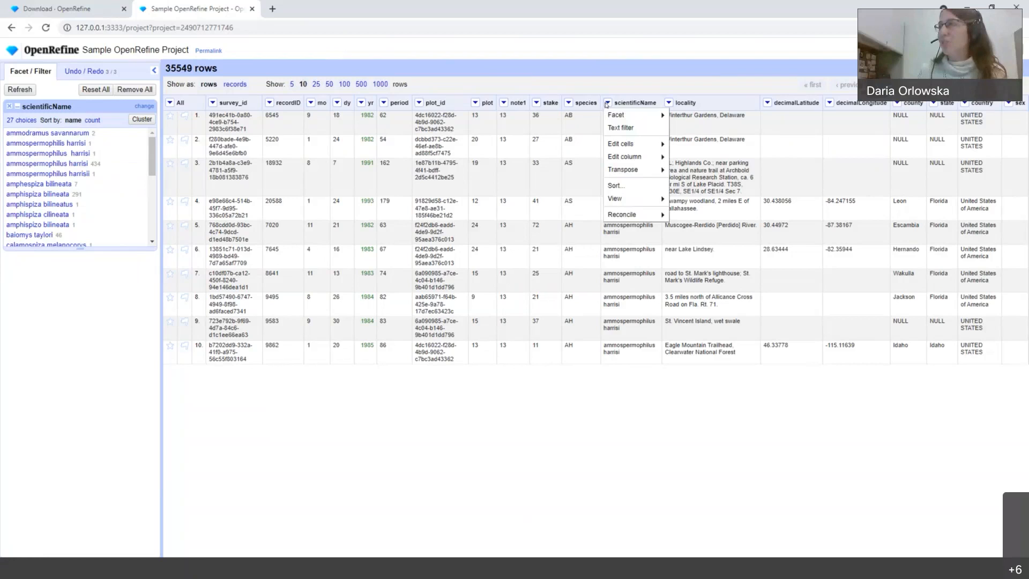
mouse_move(633, 144)
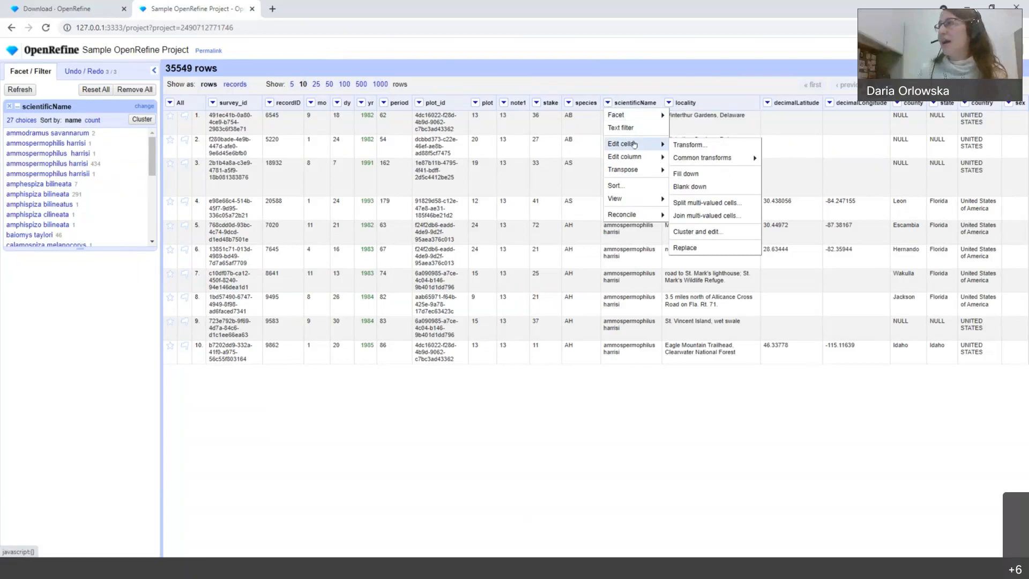
click(705, 234)
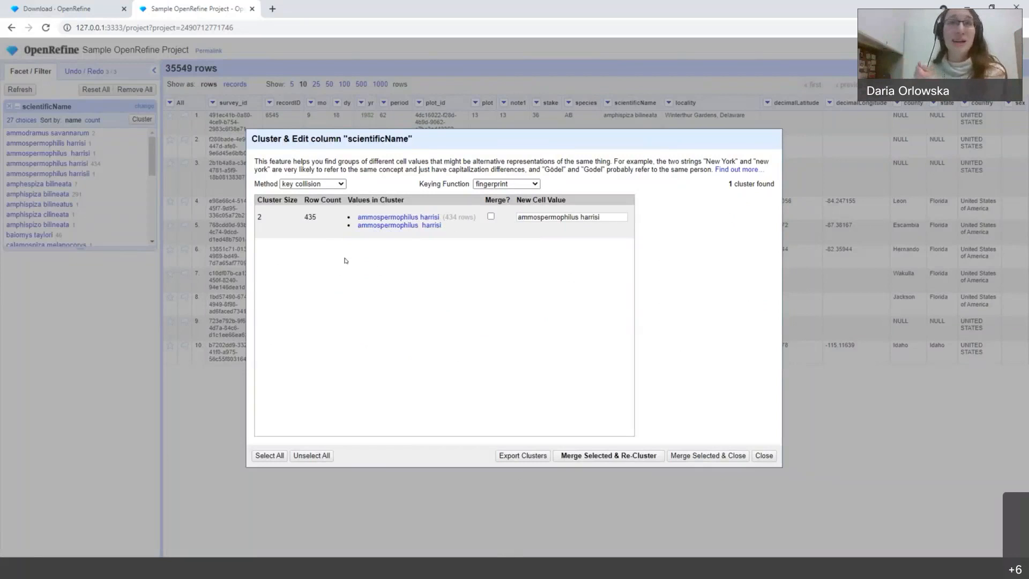
mouse_move(403, 234)
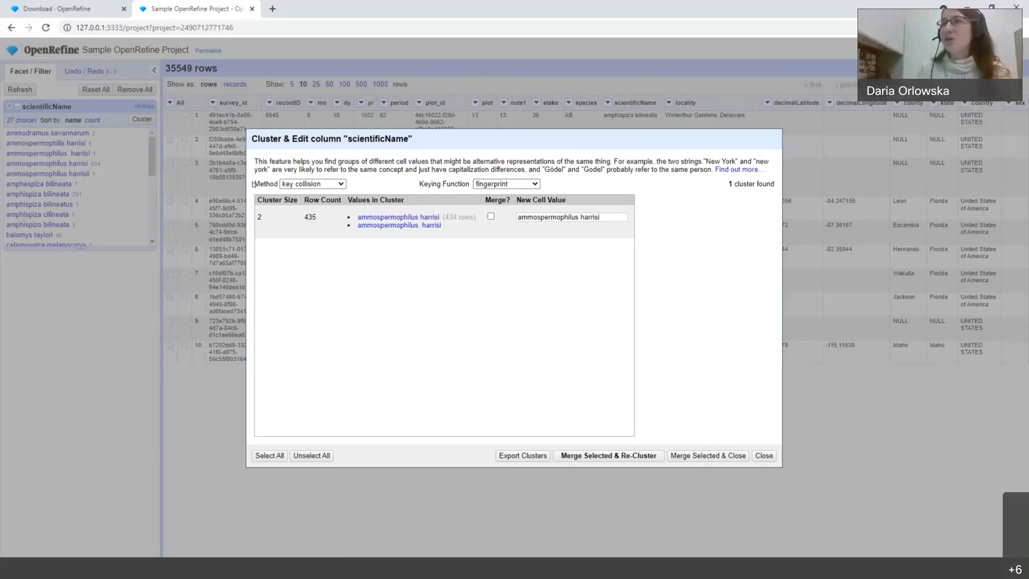
drag(419, 185, 463, 185)
click(460, 185)
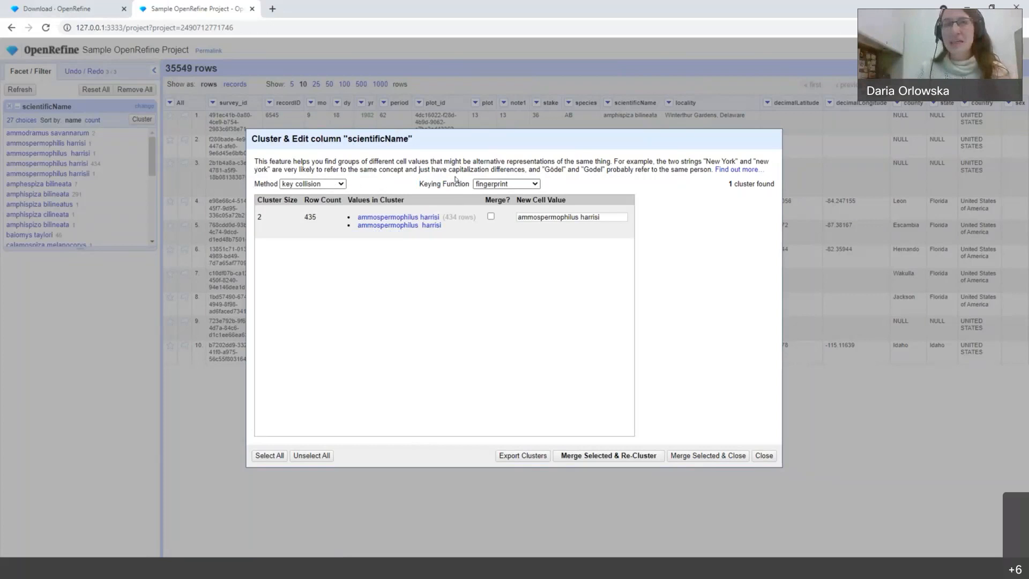
click(528, 185)
click(509, 204)
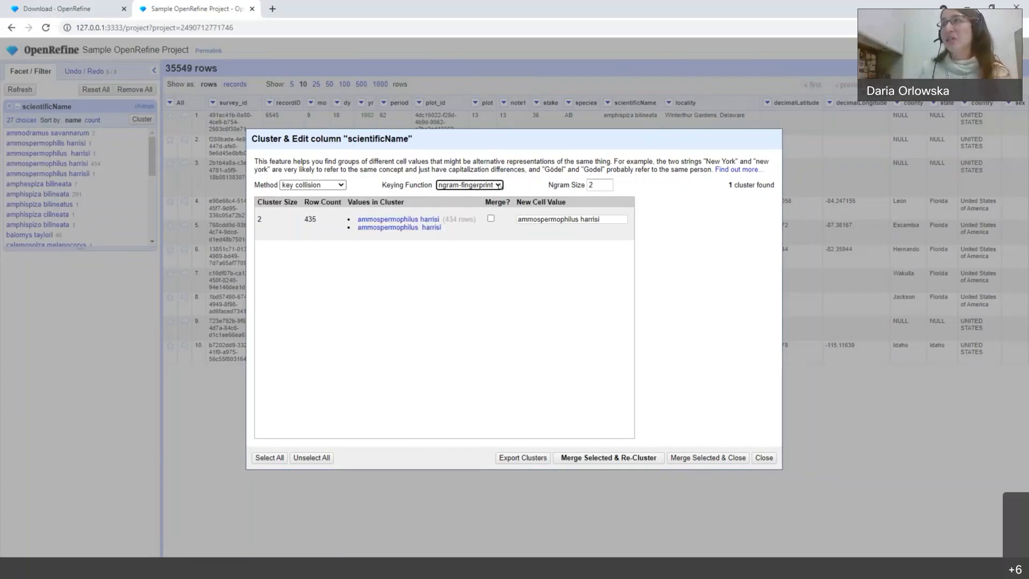
Step: Cluster the scientificName values with the metaphone3 keying function and merge both clusters into amphispiza bilineata and ammospermophilus harrisi
click(498, 185)
click(490, 210)
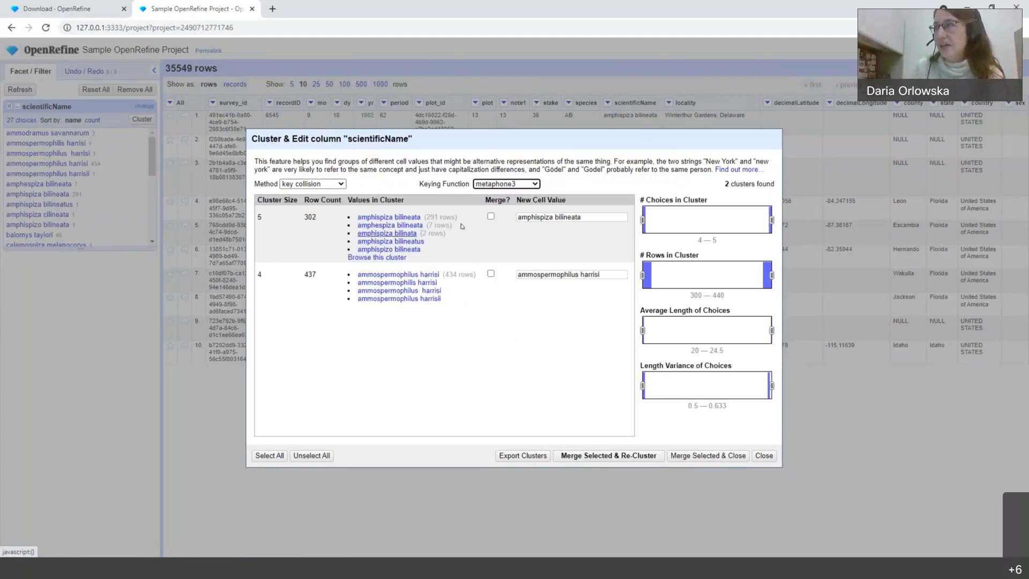
click(491, 217)
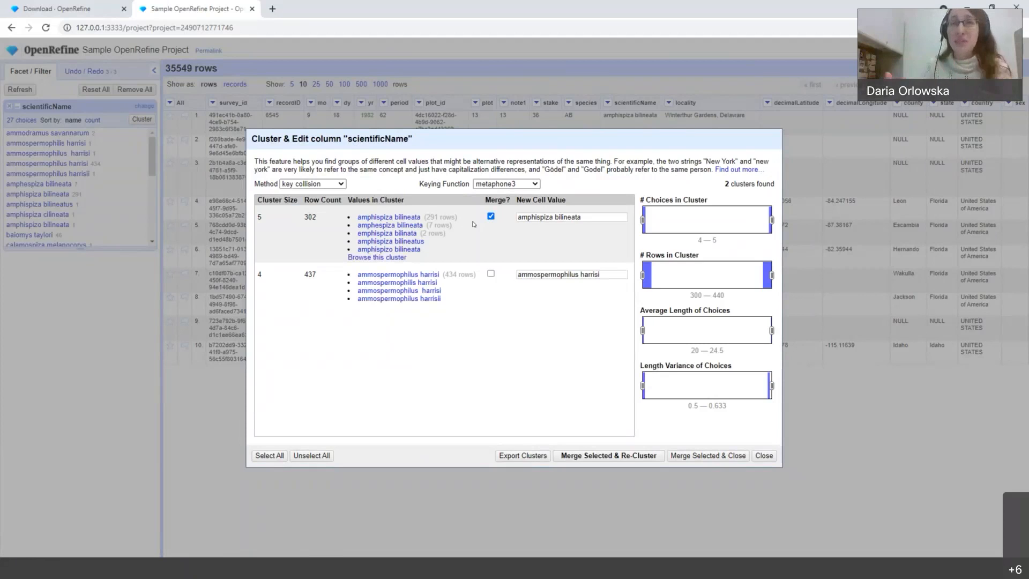
click(588, 218)
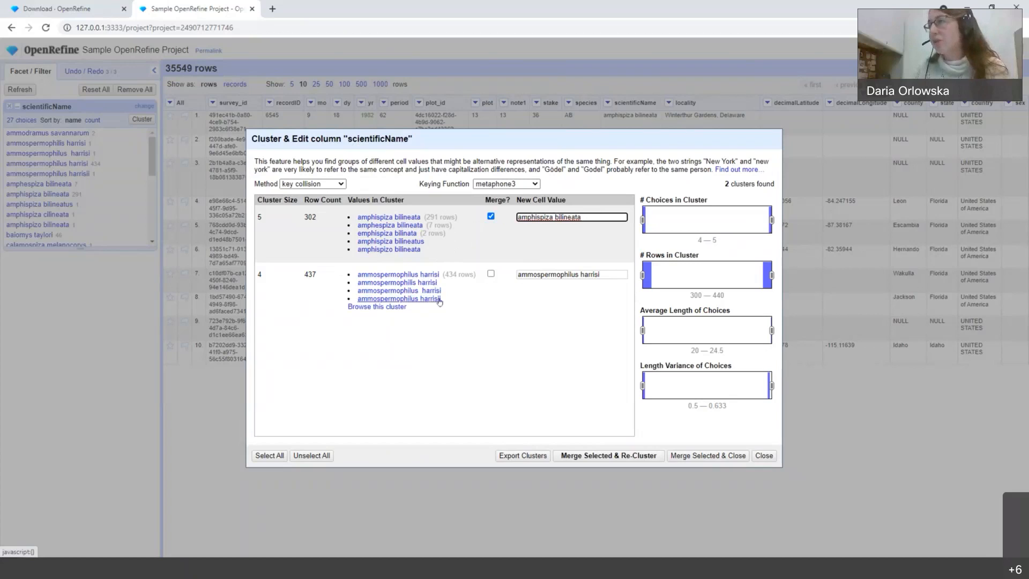
click(490, 273)
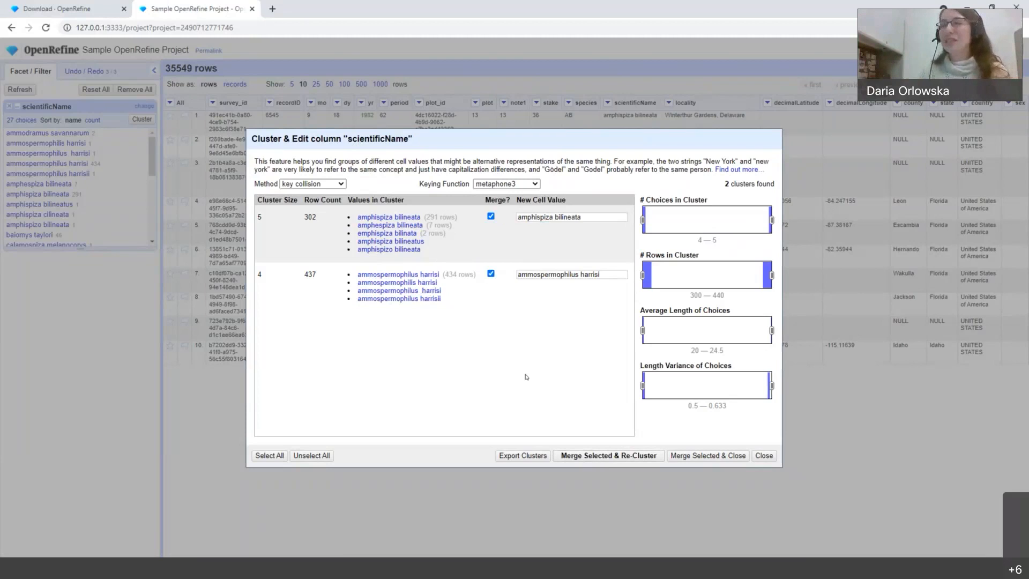
click(694, 463)
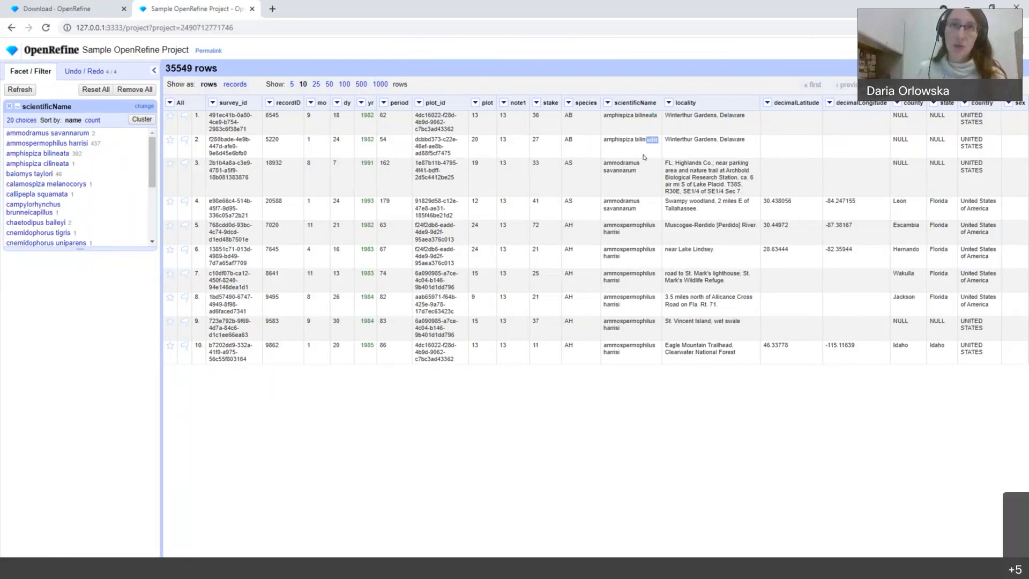
Step: Split the scientificName column into several columns at the space separator, keeping the original column
click(607, 103)
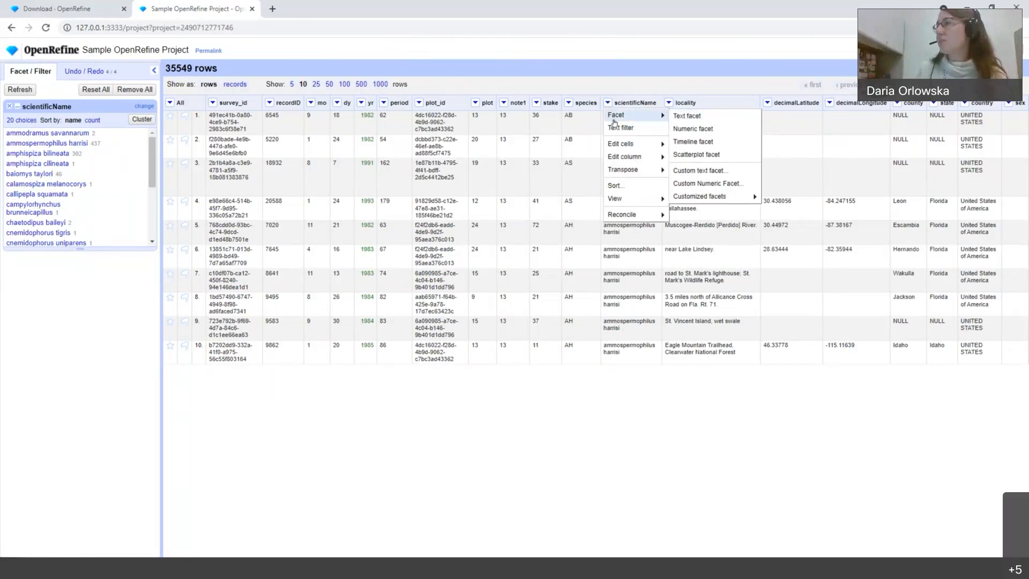
mouse_move(625, 143)
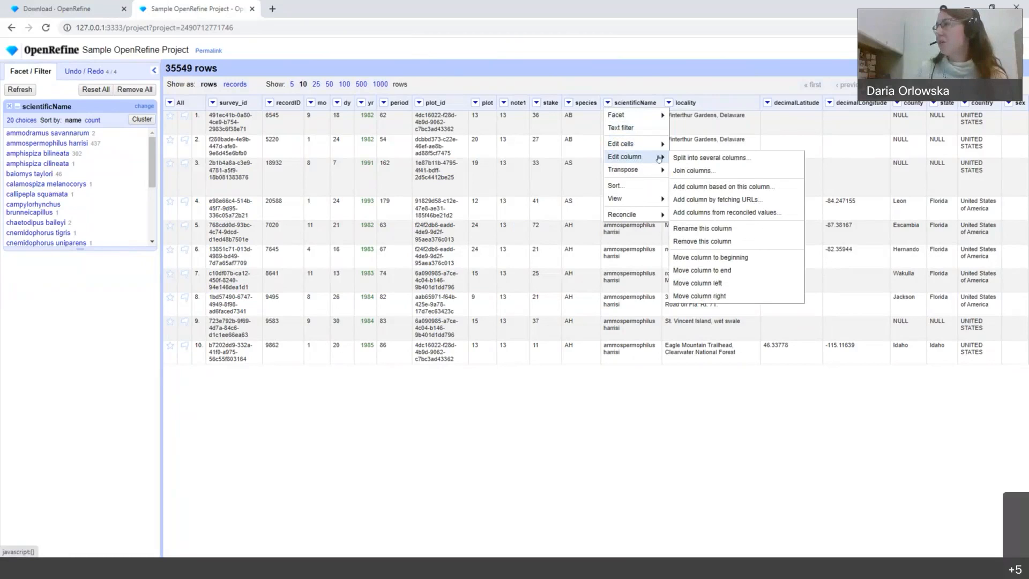
click(723, 160)
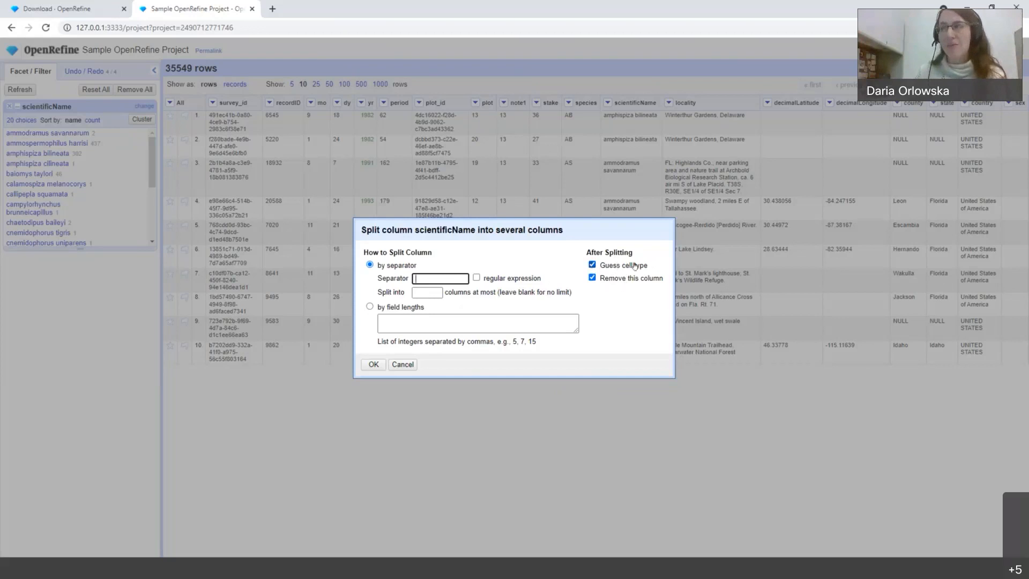
click(593, 278)
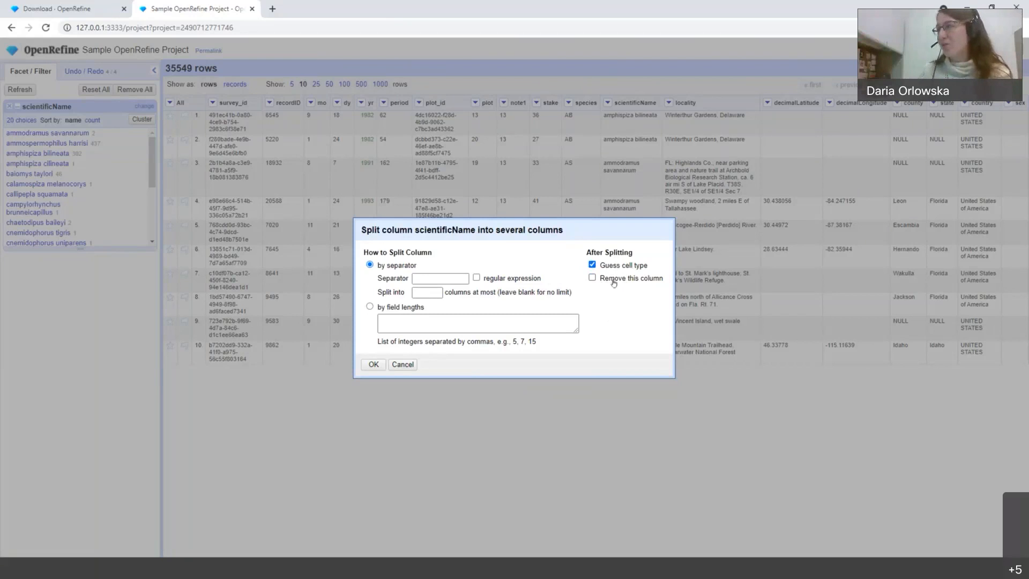
click(373, 365)
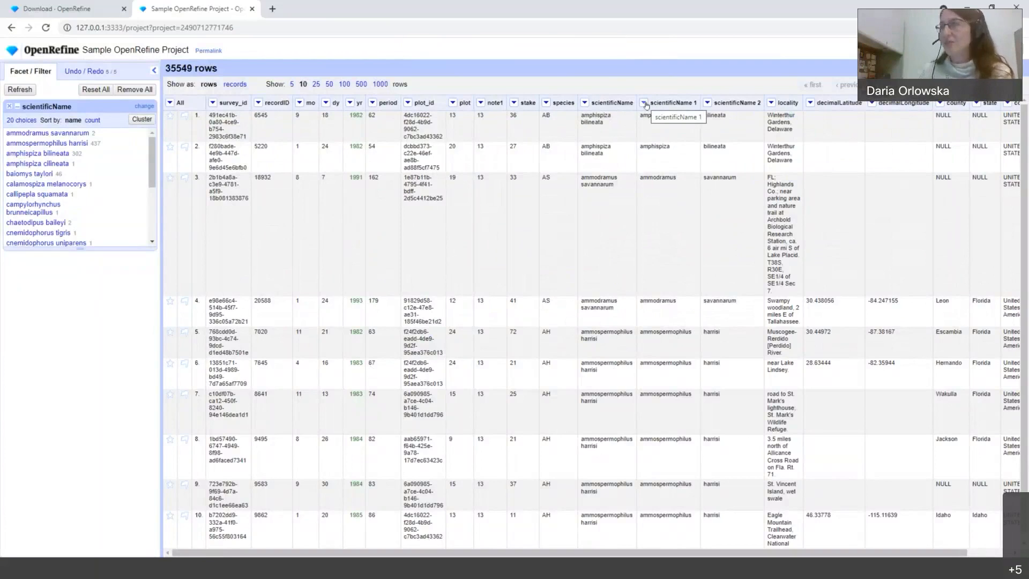
Step: Rename the scientificName 1 column to scientificGenus
click(645, 103)
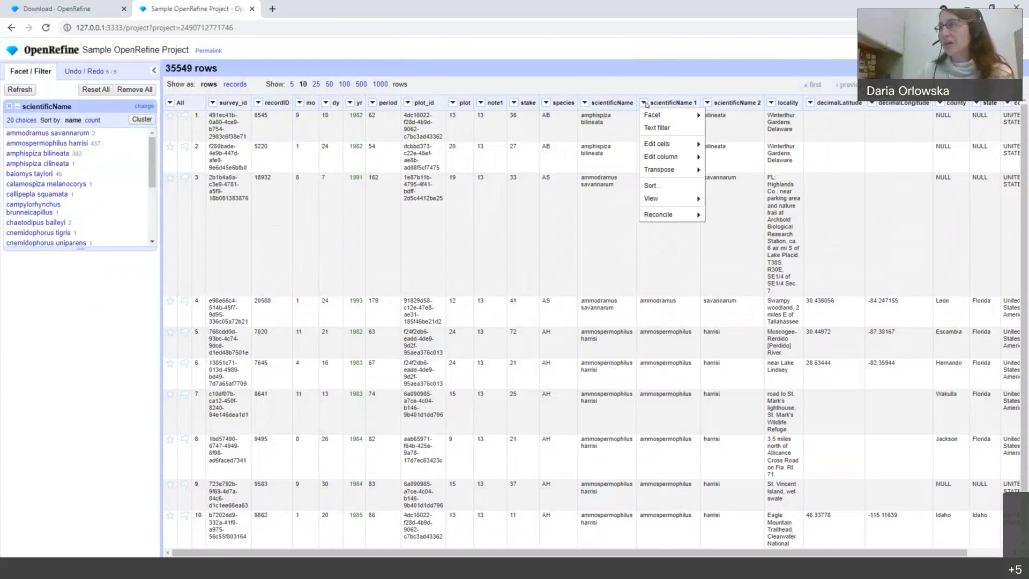
mouse_move(663, 160)
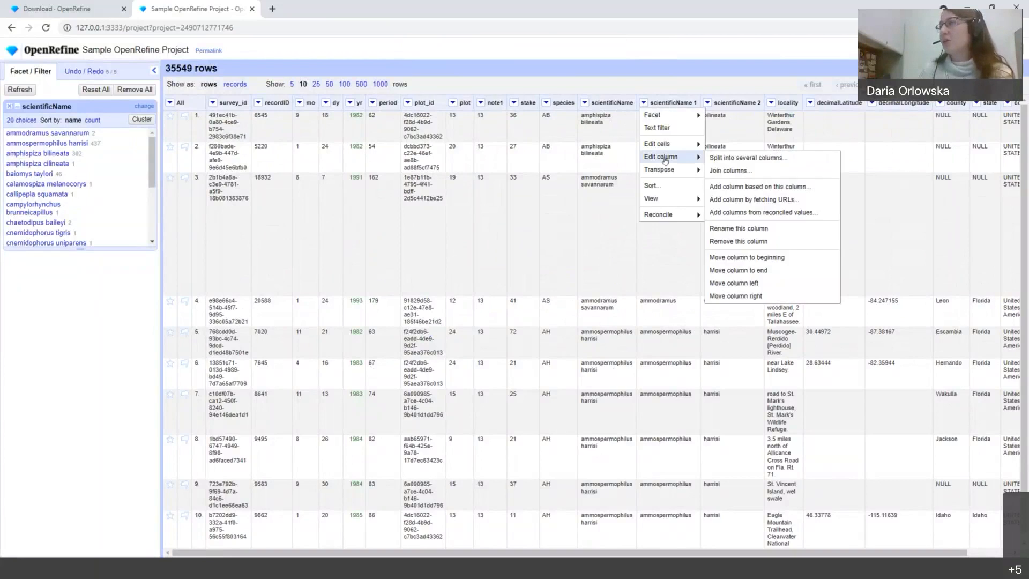
click(739, 228)
drag(431, 83, 636, 82)
text(Genus)
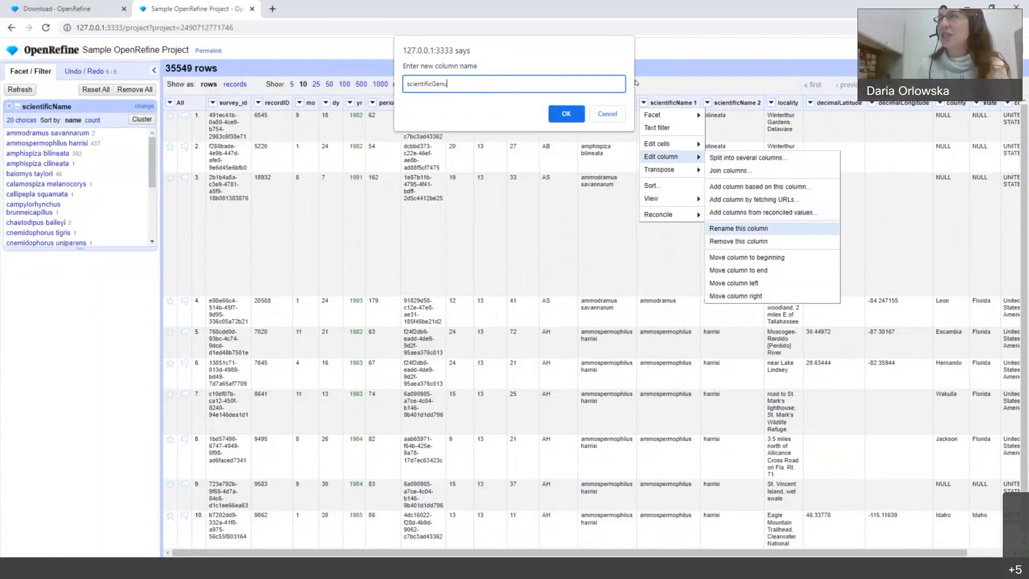
key(Return)
Step: Rename the scientificName 2 column to scientificSpecies
click(705, 102)
mouse_move(732, 156)
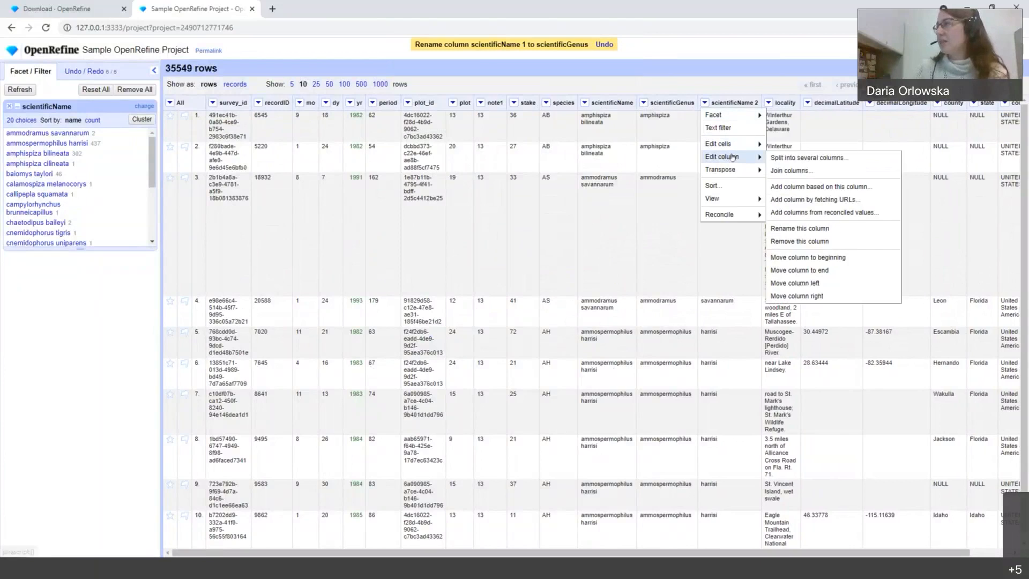
click(800, 228)
click(454, 84)
drag(432, 83, 654, 96)
text(Species)
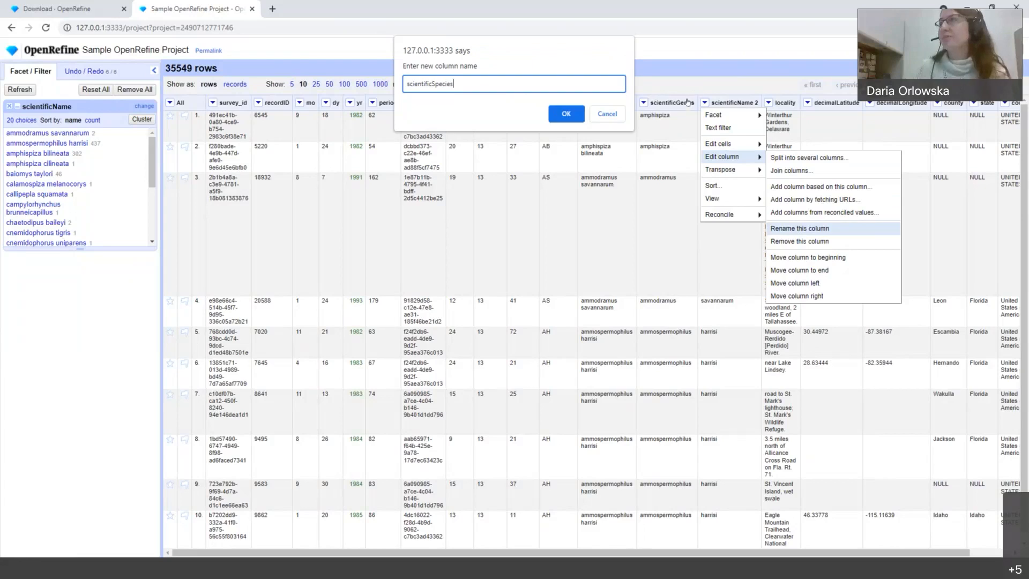
click(578, 121)
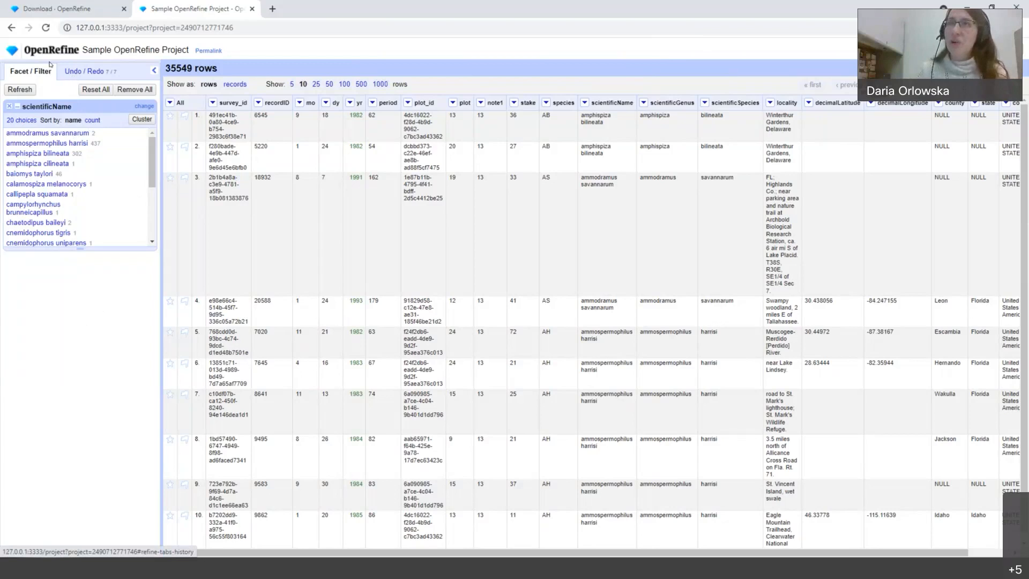
Step: Roll the project history back to the scientificName mass edit and restore it to the last column rename
click(84, 74)
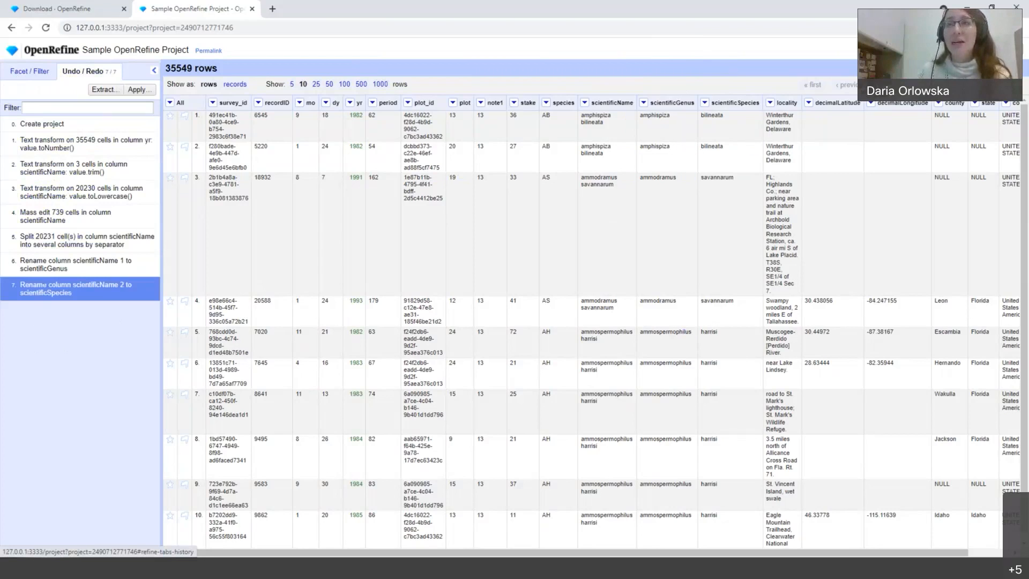
click(63, 239)
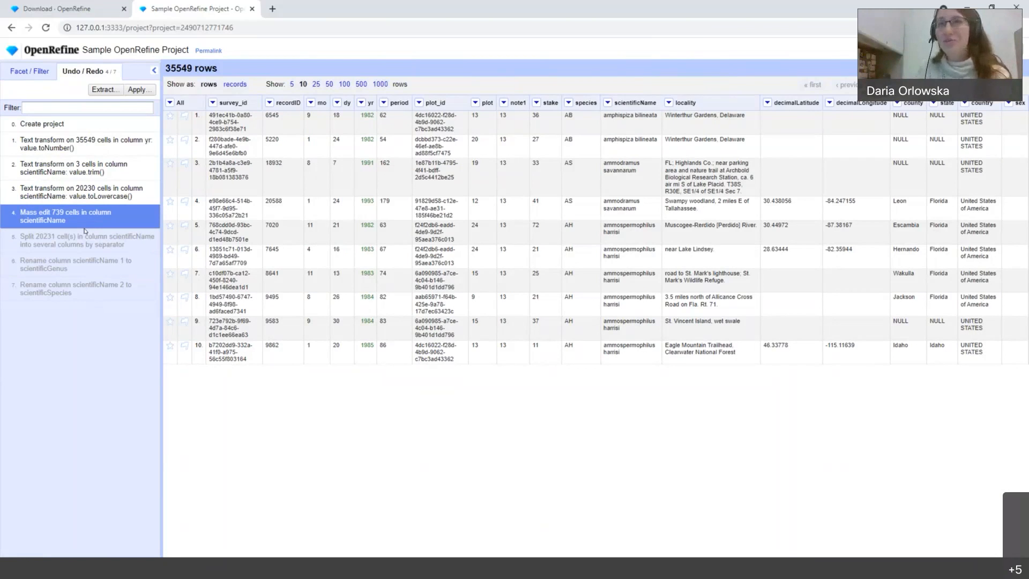
click(76, 292)
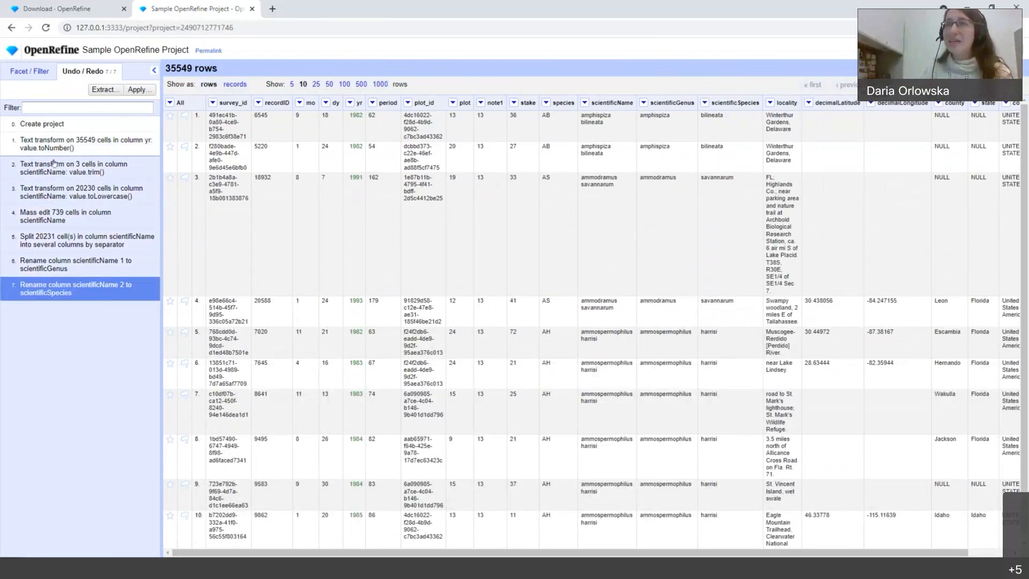
Step: Extract the operation history and examine the JSON for all recorded operations, leaving every operation selected
click(102, 90)
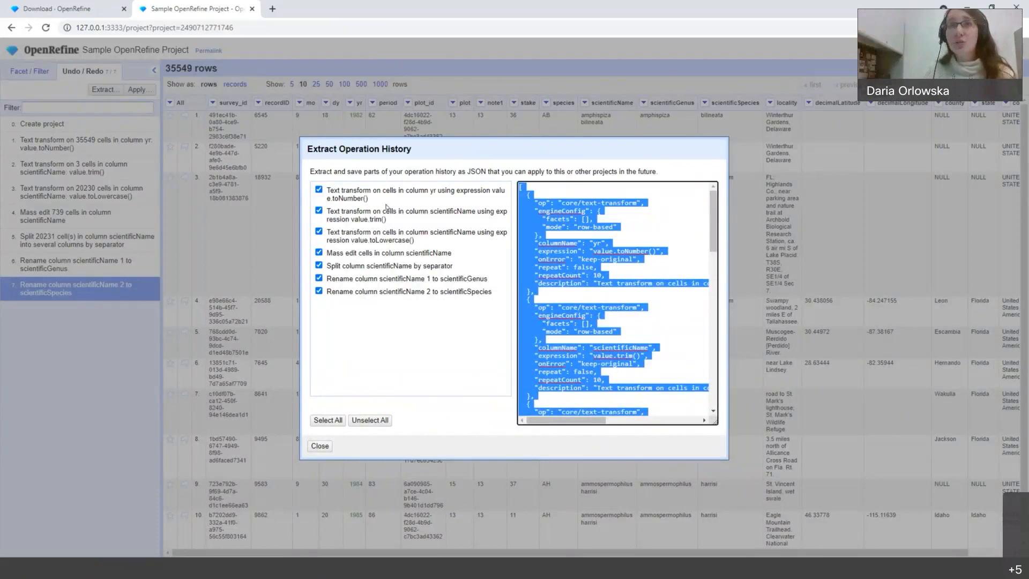
drag(519, 186, 578, 283)
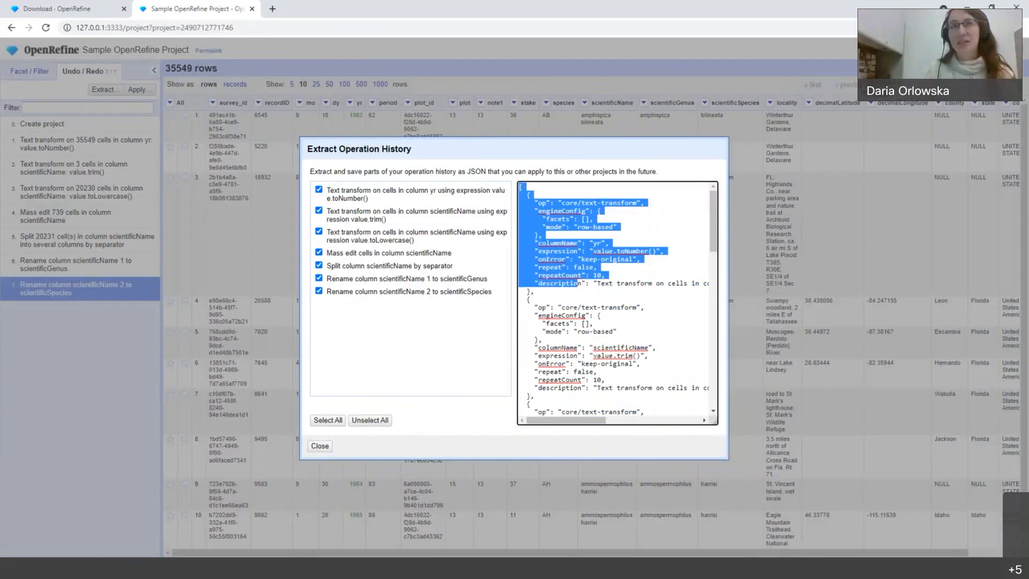
click(578, 283)
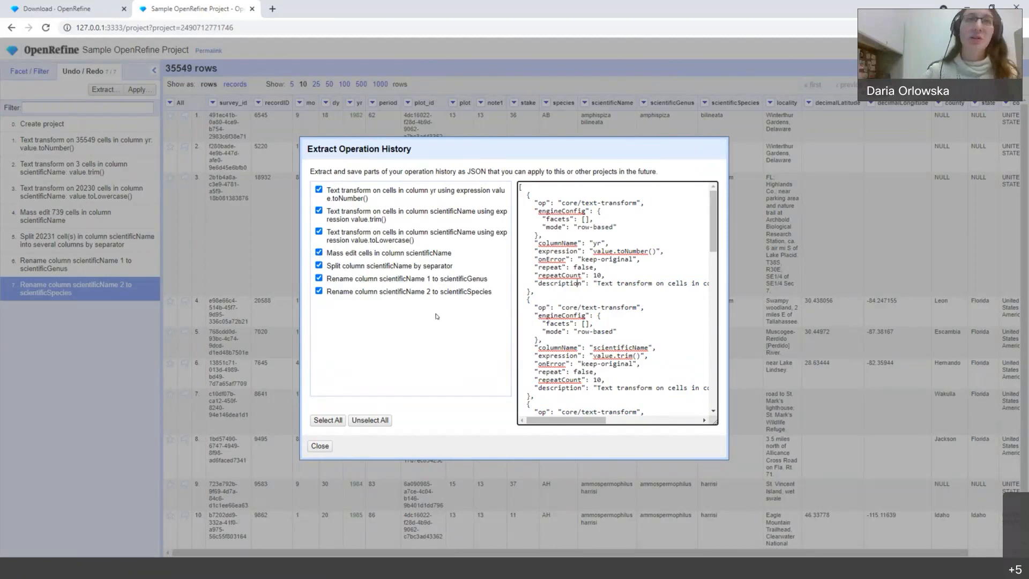
click(319, 253)
click(319, 252)
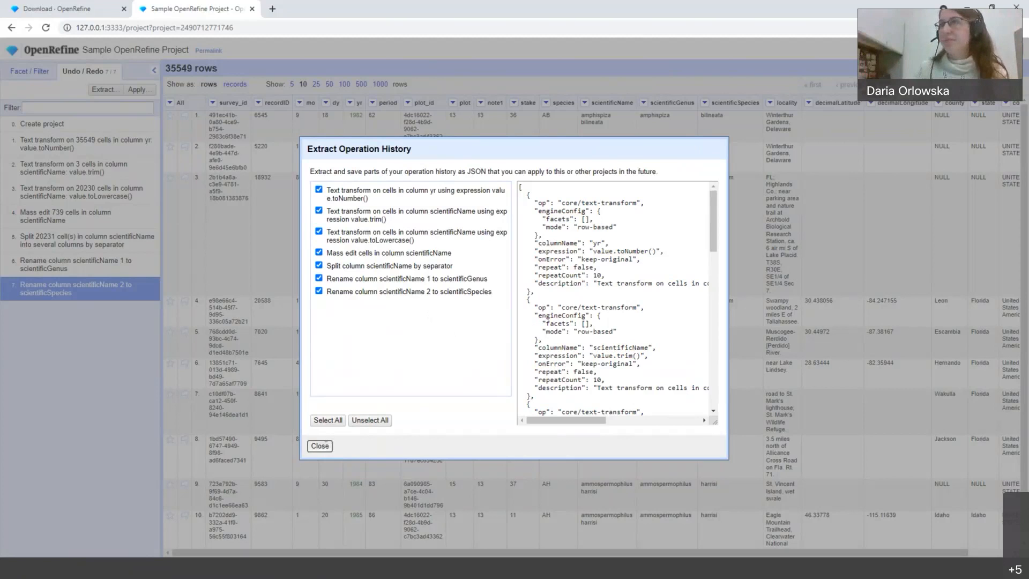
click(320, 446)
Step: Add a text filter on the scientificName column and filter the rows for "harris"
click(29, 71)
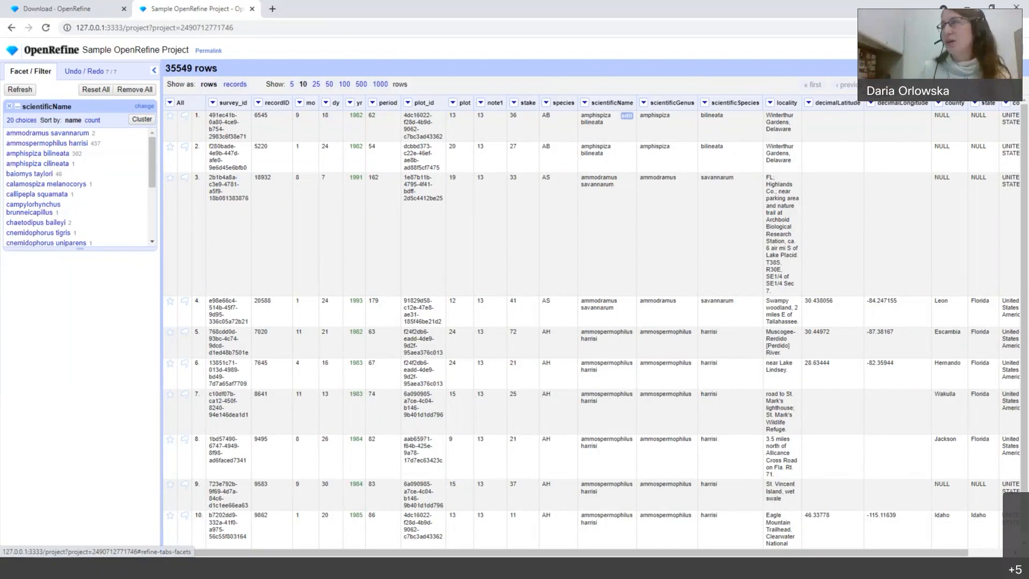
click(585, 104)
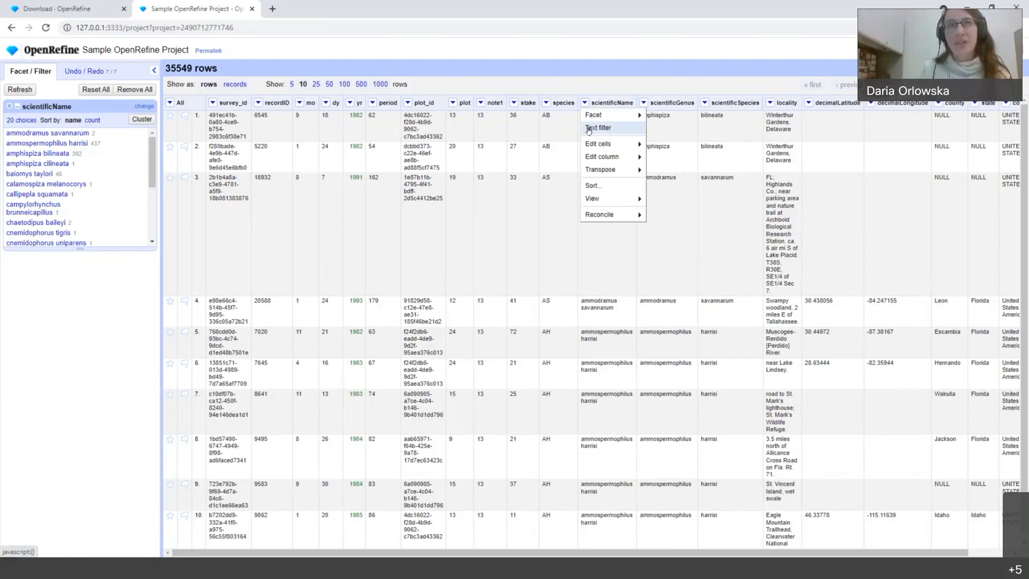
click(588, 131)
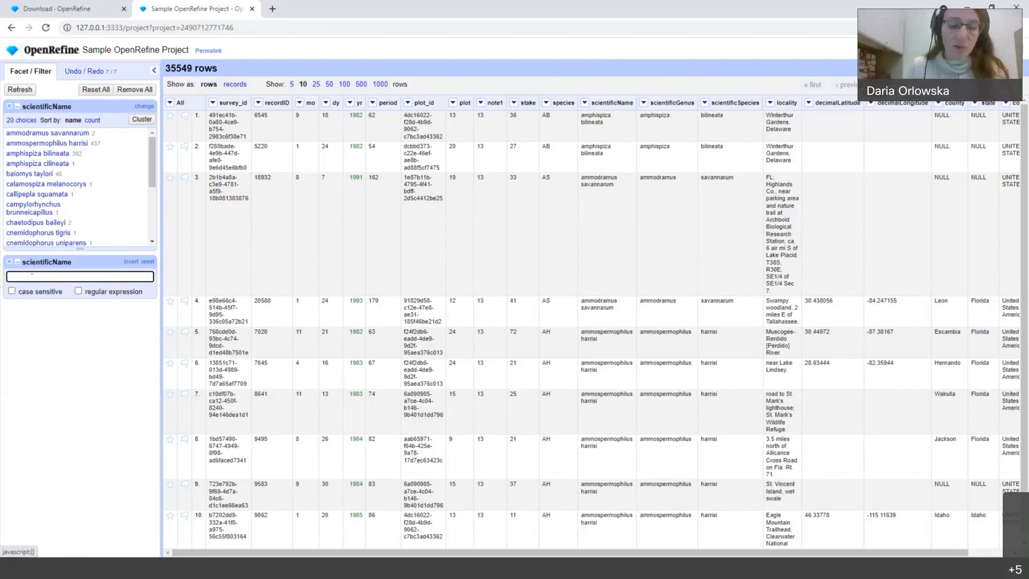
text(em)
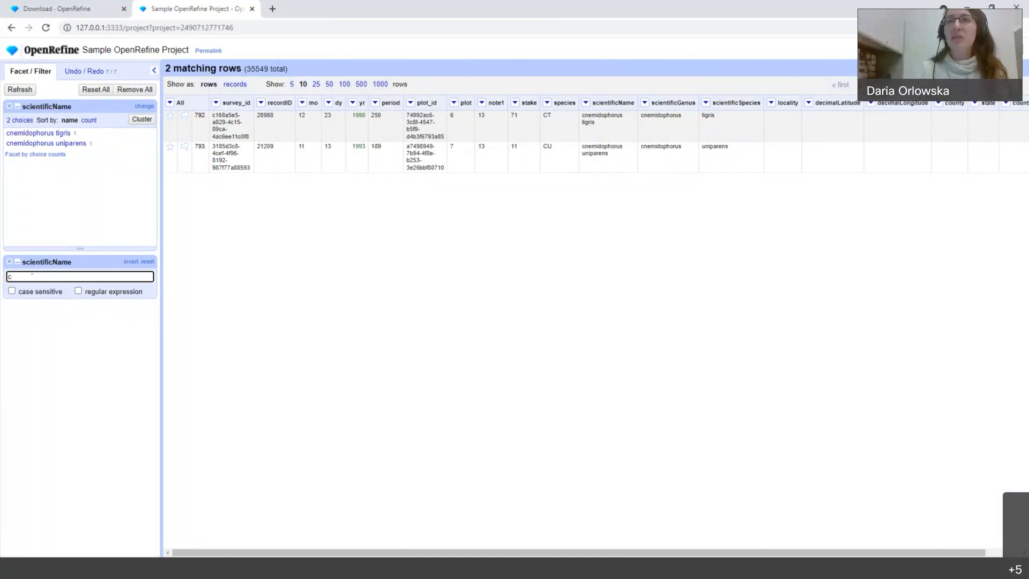
key(BackSpace)
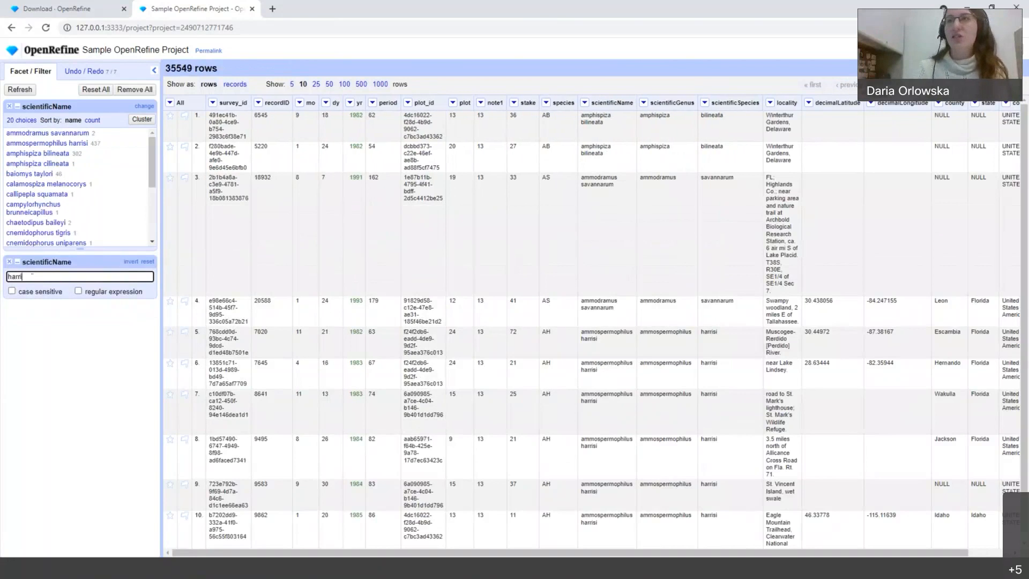
text(s)
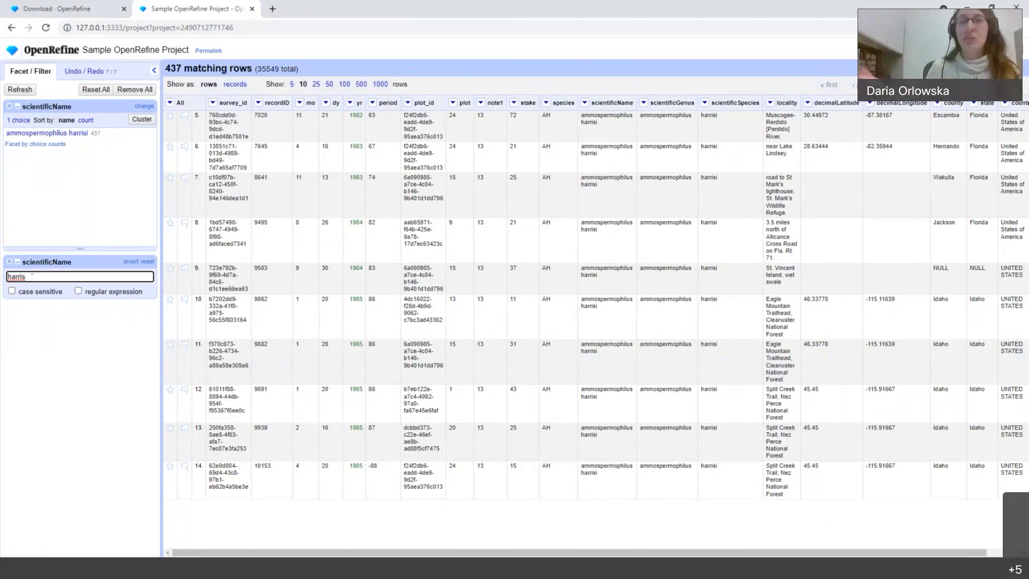
Step: Clear the search text of the scientificName text filter and check the row count
double_click(40, 277)
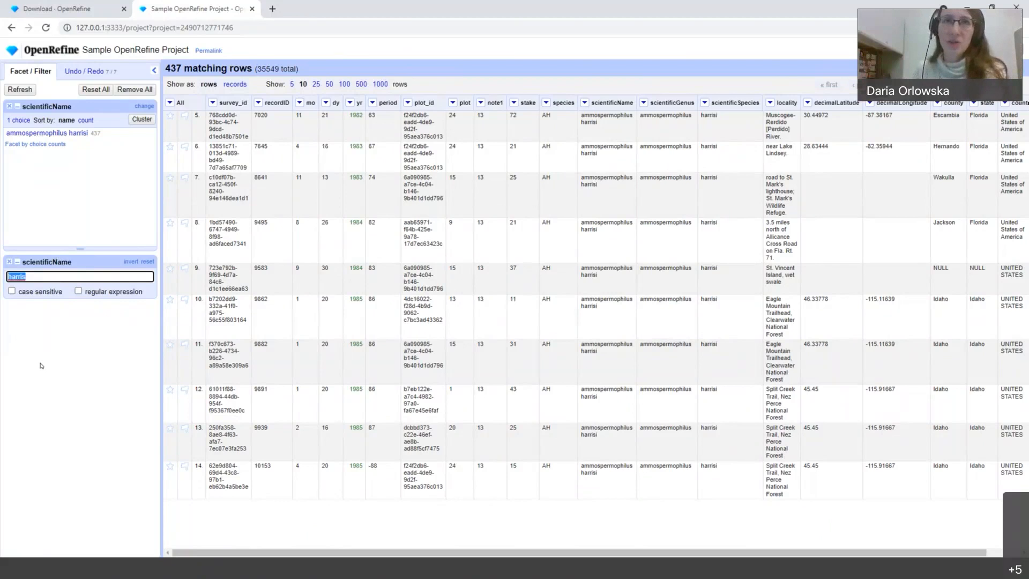
key(BackSpace)
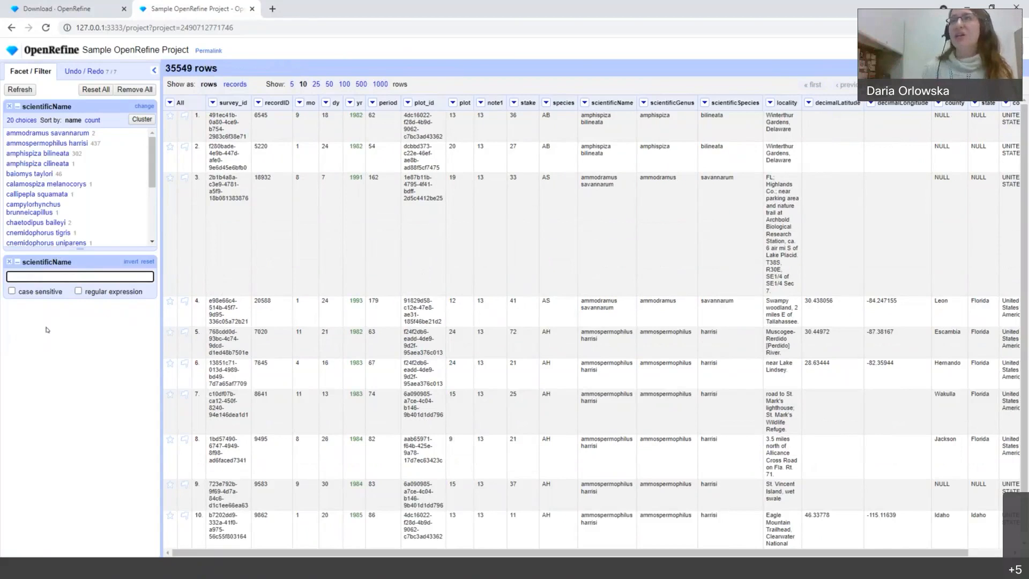
drag(165, 70, 222, 69)
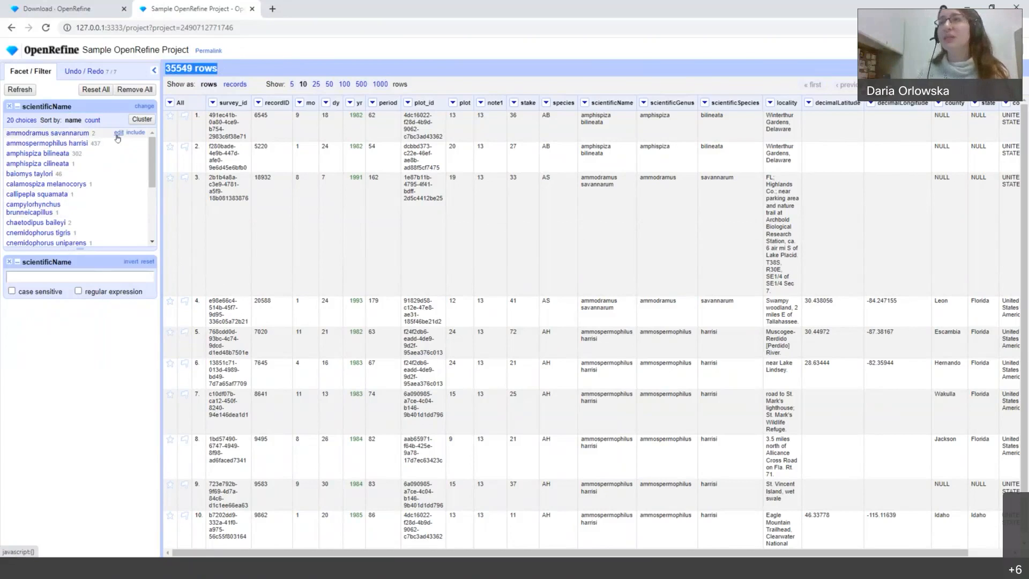
Step: Include ammodramus savannarum, ammospermophilus harrisi and amphispiza bilineata in the scientificName facet to limit the rows to these species
click(118, 133)
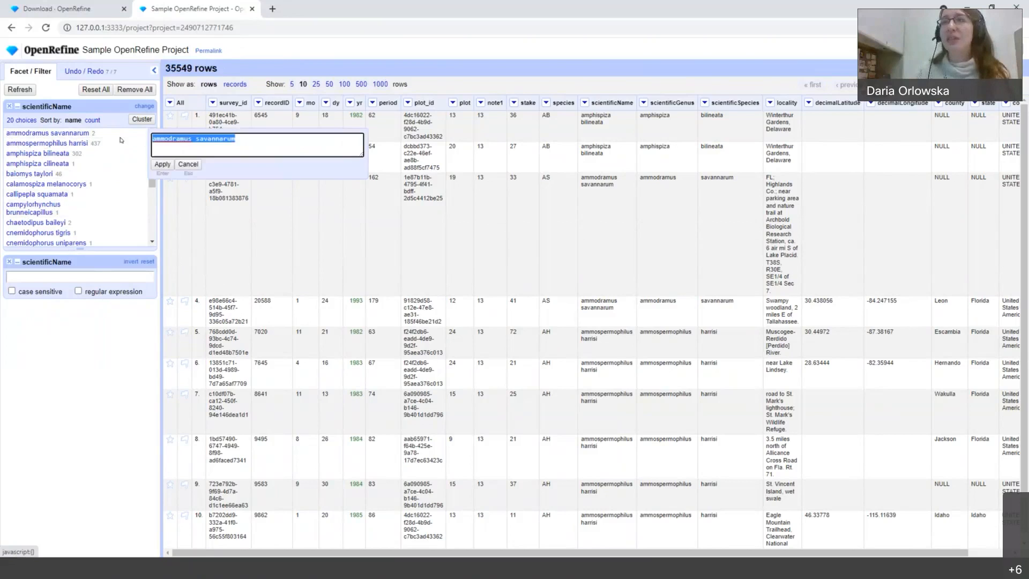
key(Escape)
click(135, 133)
click(134, 143)
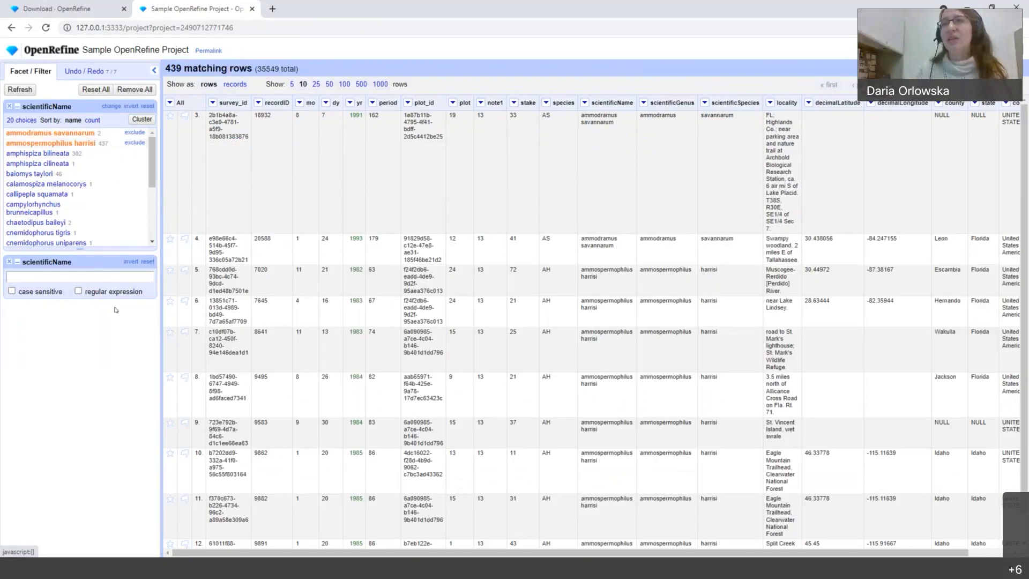
click(136, 153)
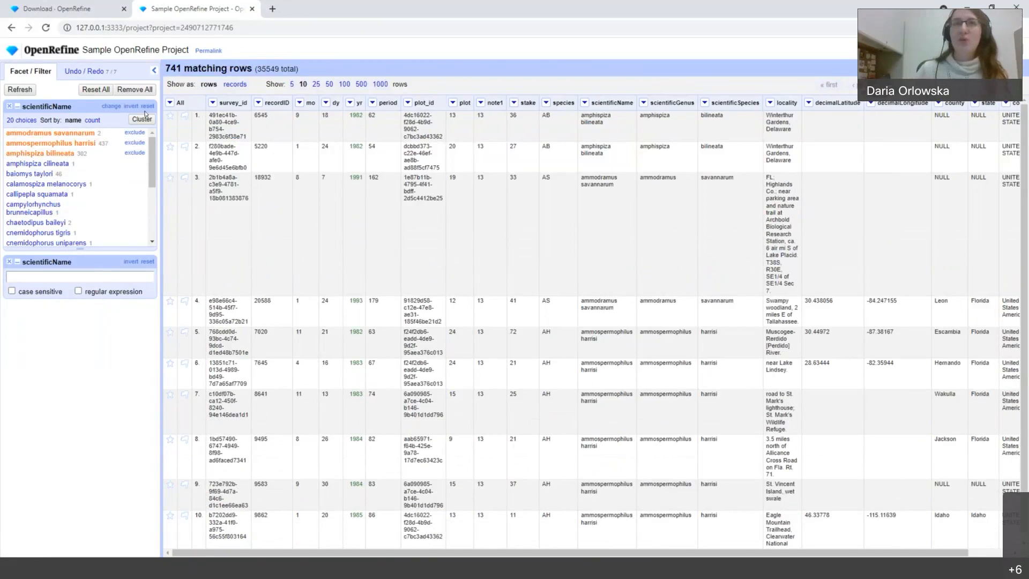
Step: Exclude amphispiza bilineata from the scientificName facet selection and include it again
drag(181, 69, 165, 69)
click(135, 215)
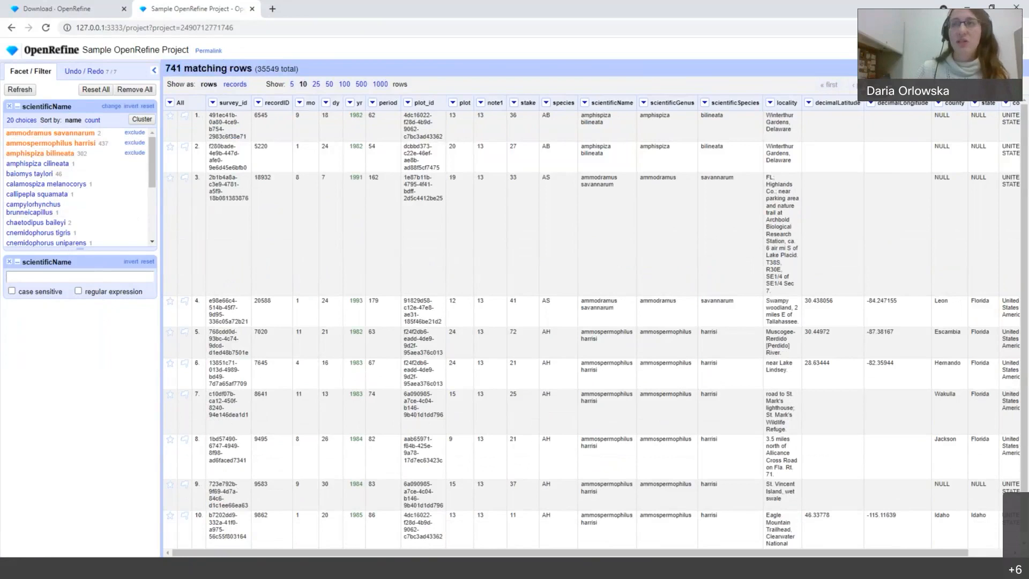
click(135, 154)
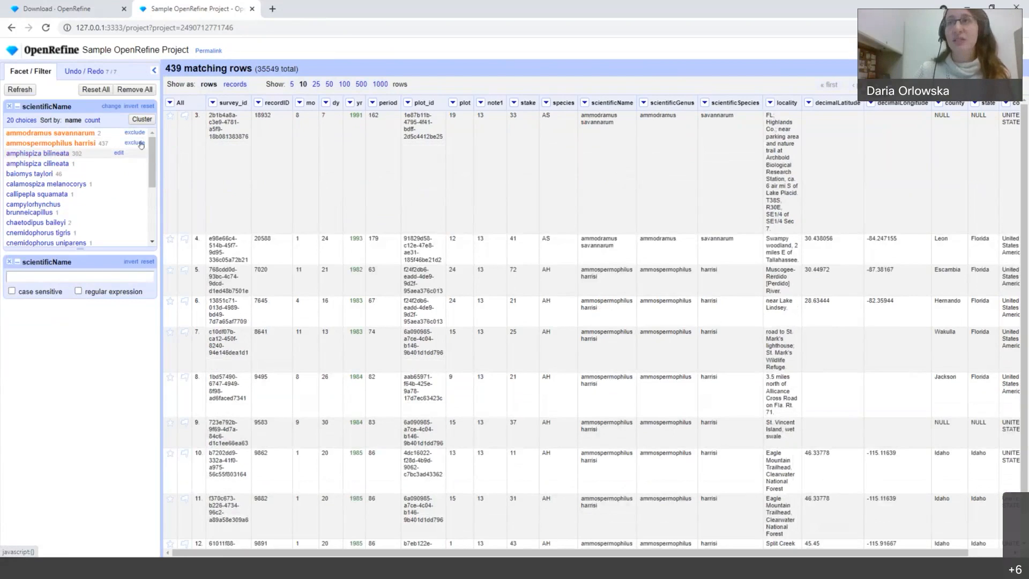
click(126, 154)
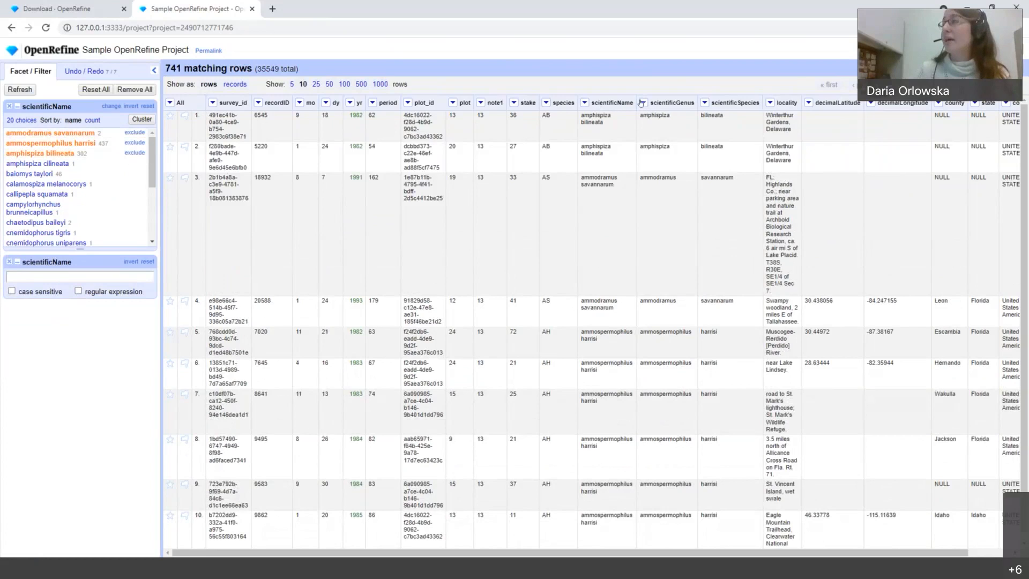
Step: Check the locality column for clusters using key collision with the cologne-phonetic keying function, and close without merging
click(768, 103)
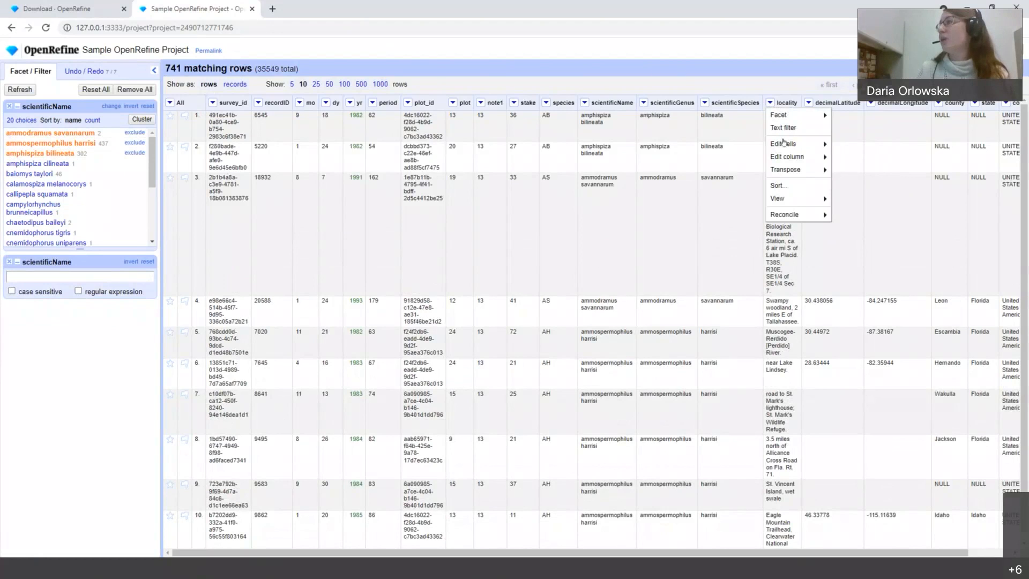
mouse_move(783, 142)
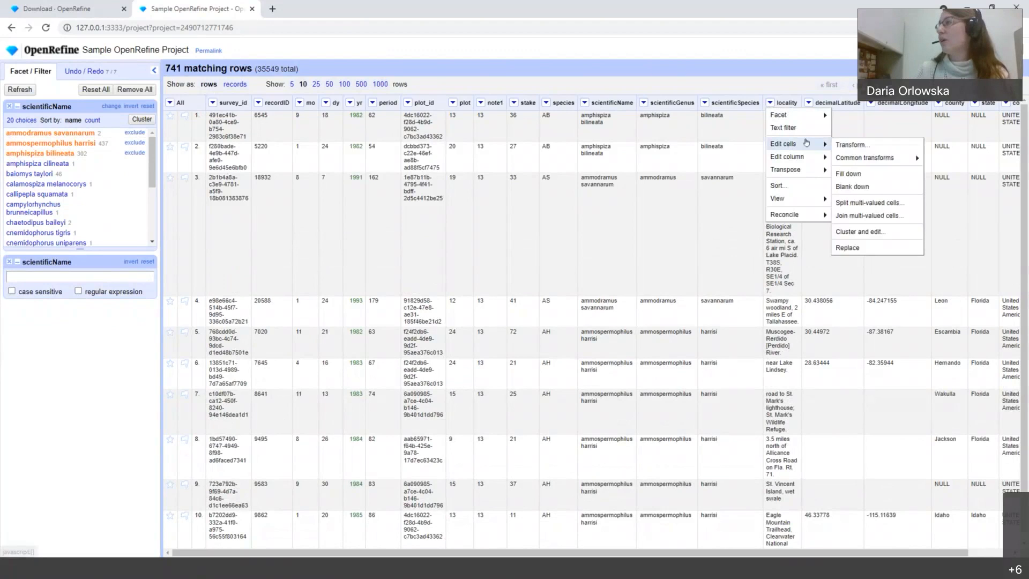
click(855, 234)
click(535, 184)
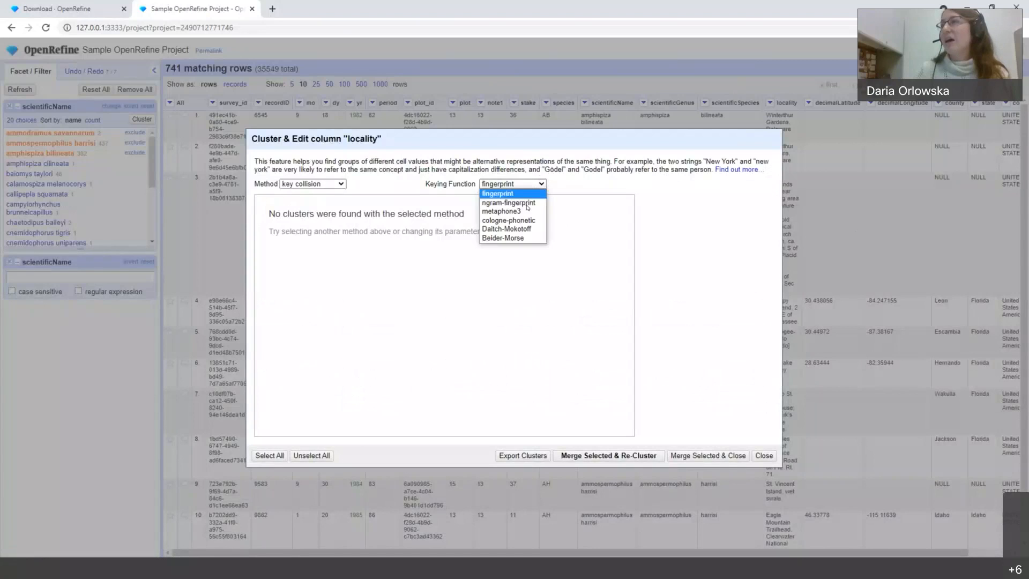
click(516, 223)
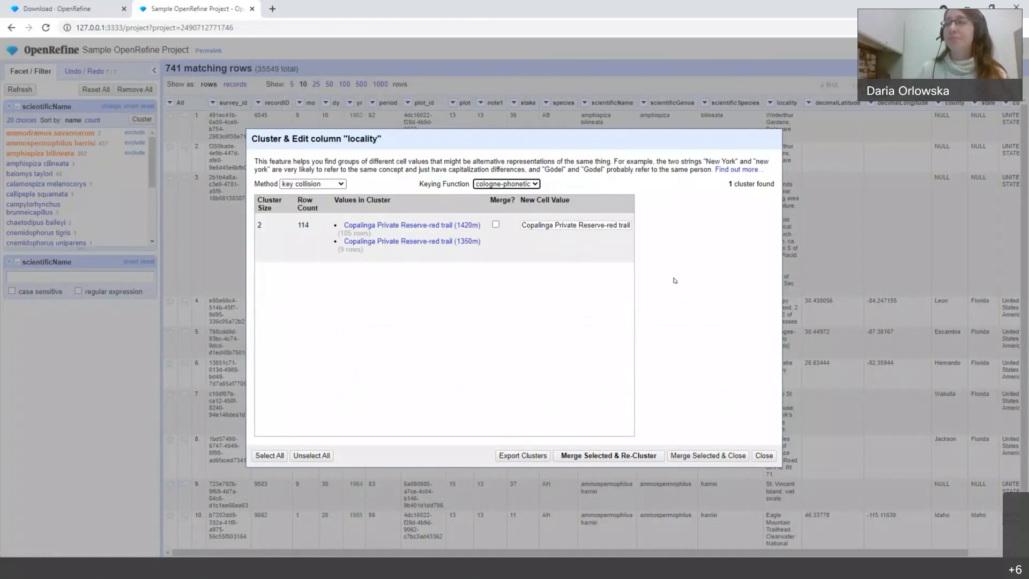
click(770, 455)
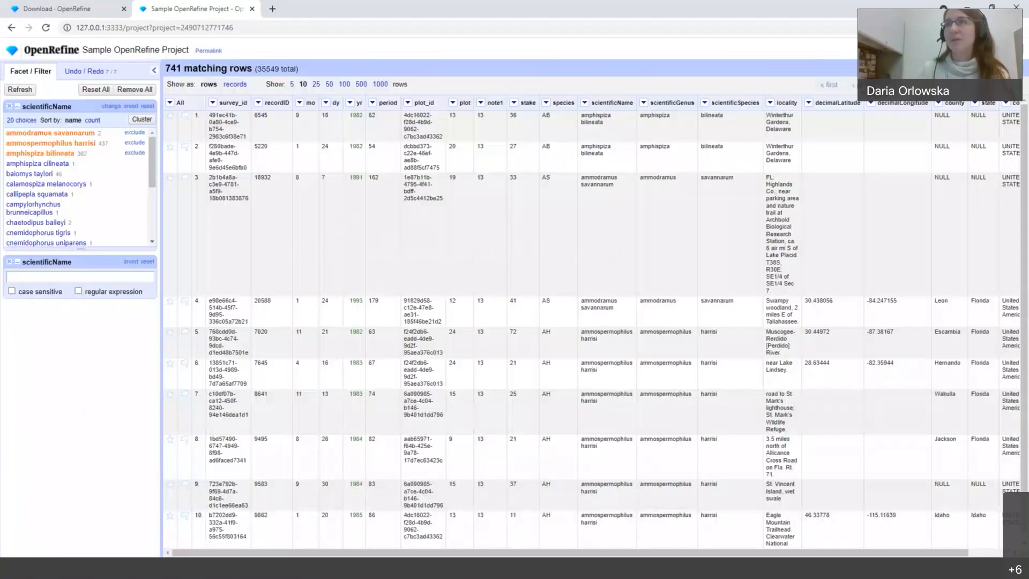
Step: Exclude ammodramus savannarum, ammospermophilus harrisi and amphispiza bilineata from the scientificName facet selection
click(135, 133)
click(134, 142)
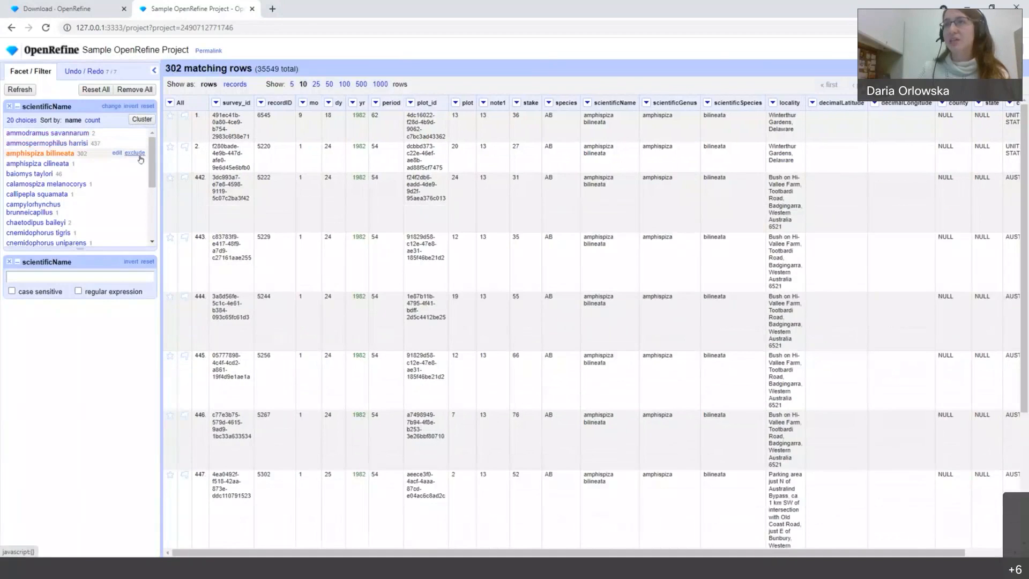
click(134, 153)
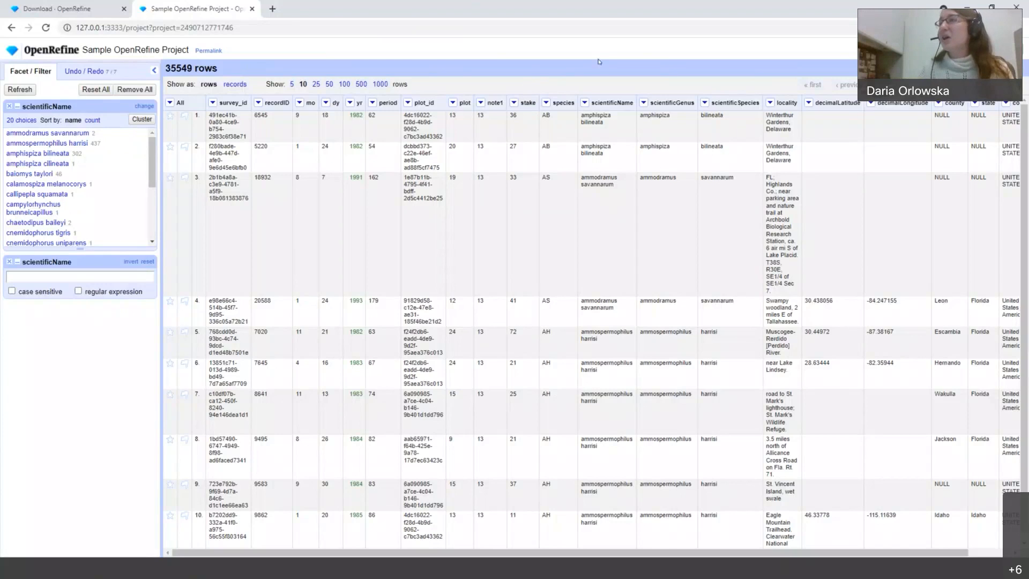
Step: Sort the rows by scientificName as text from a to z and view the column's sort options
click(584, 105)
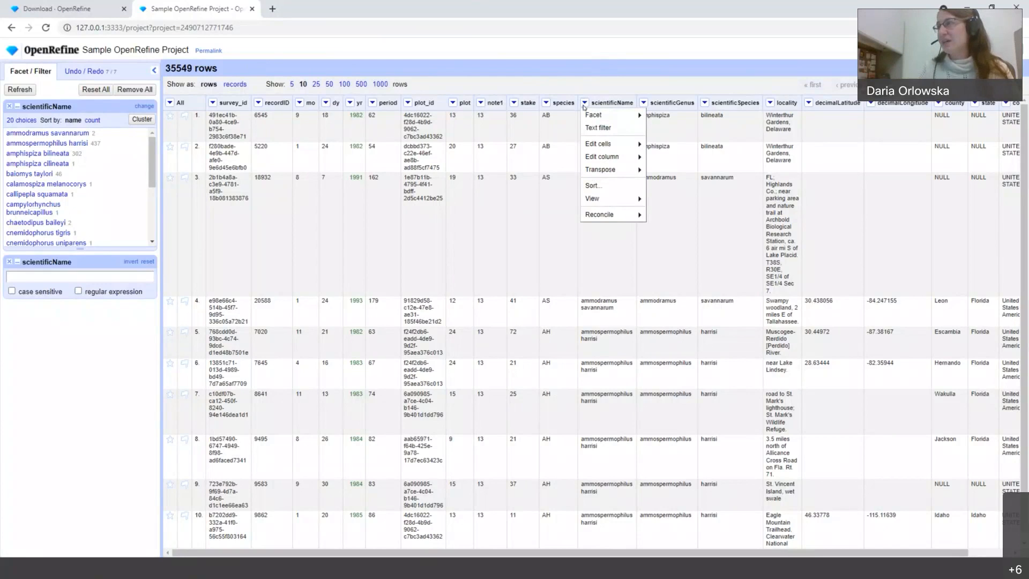
click(594, 185)
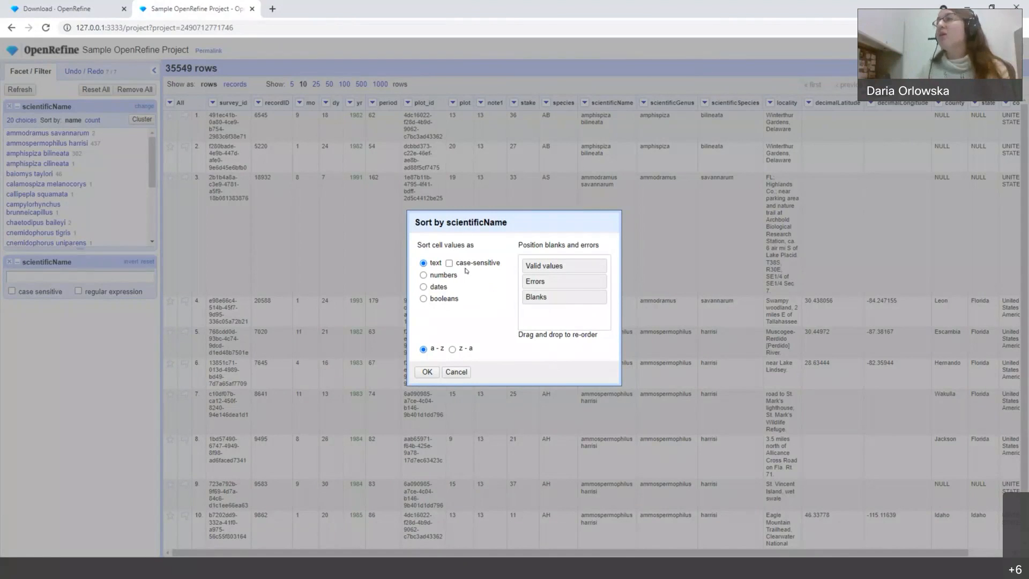
click(427, 372)
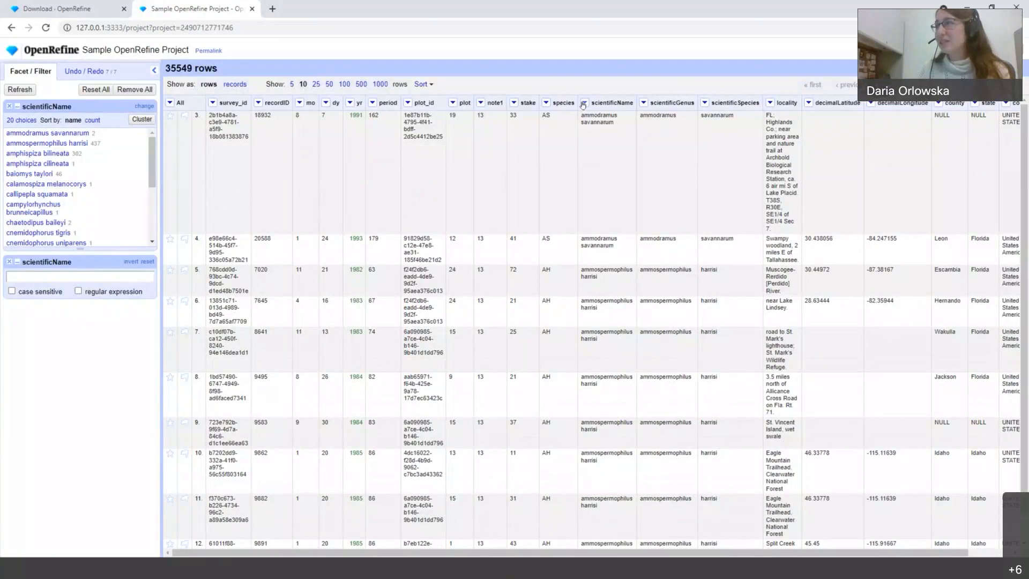
click(584, 102)
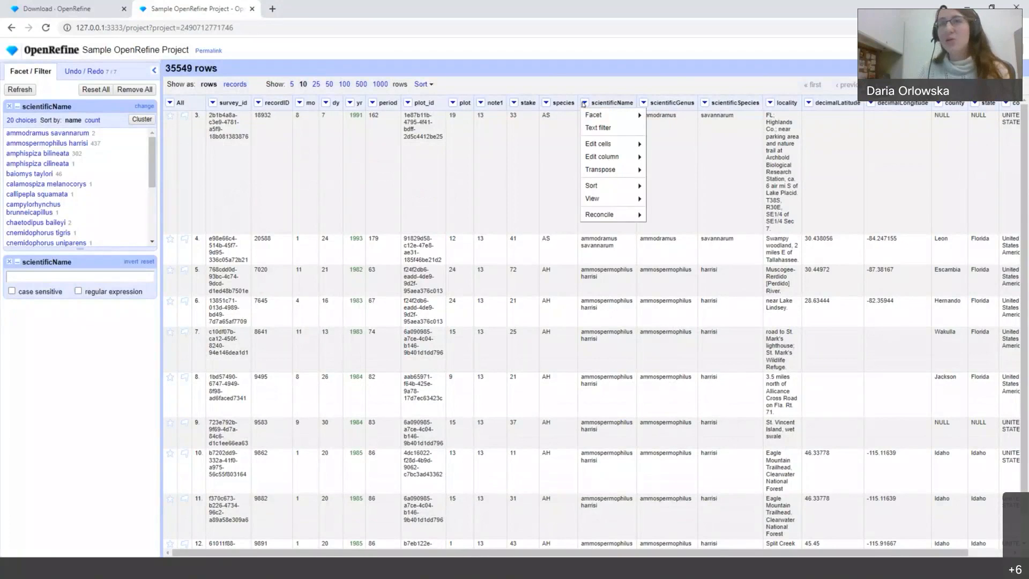
mouse_move(616, 185)
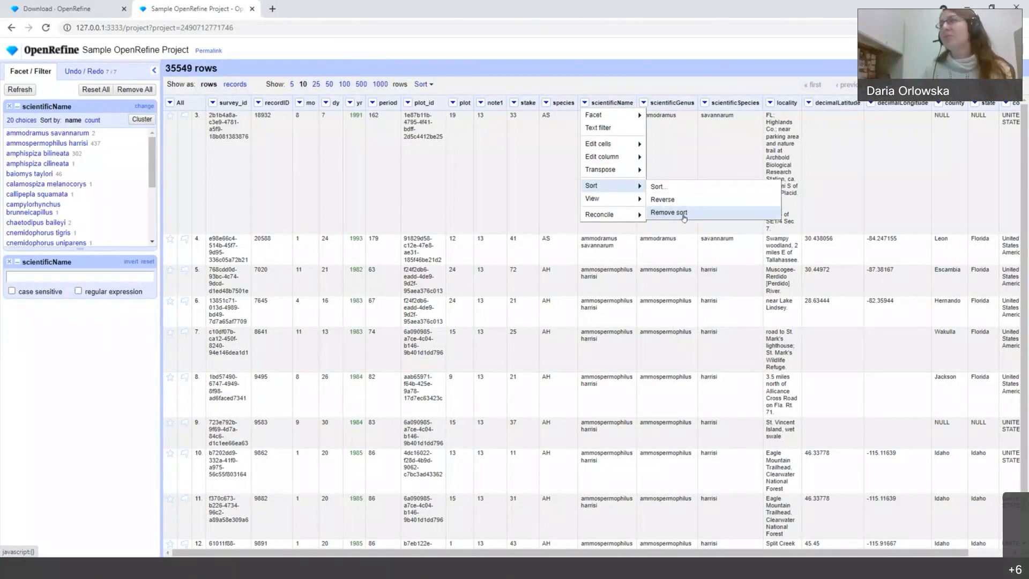
click(661, 74)
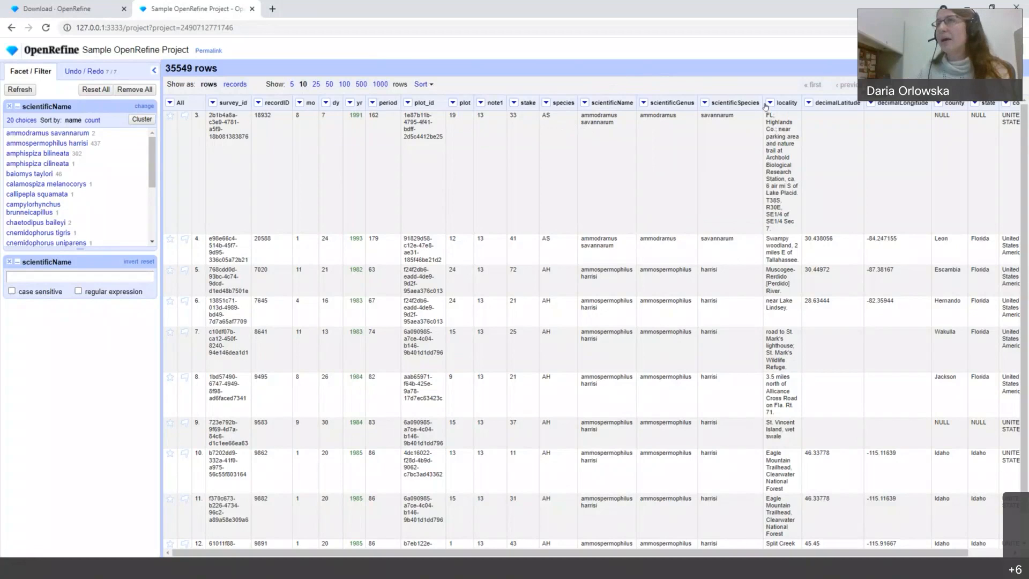
Step: Add a second sort on the yr column as numbers, largest first
click(350, 103)
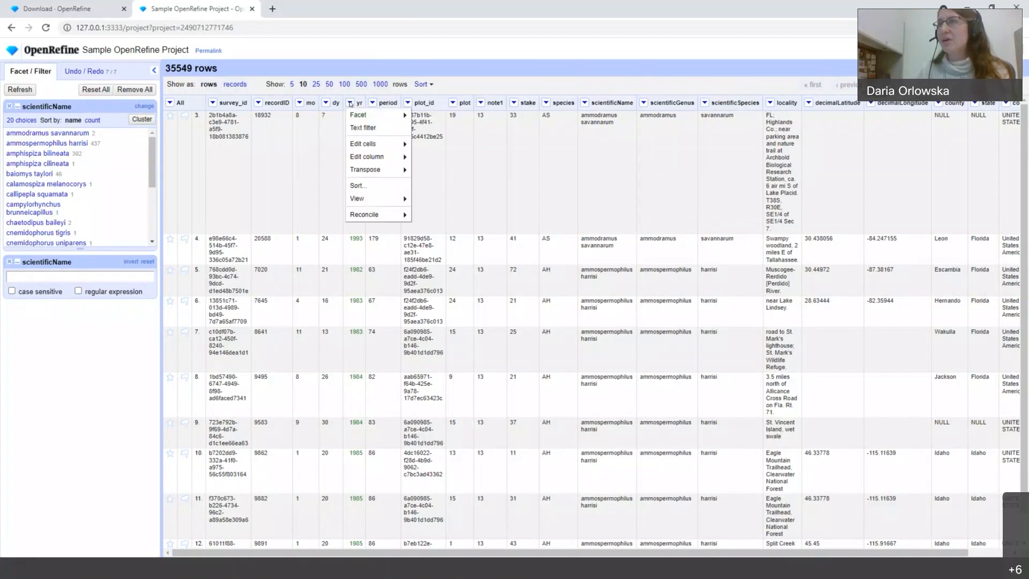
click(357, 185)
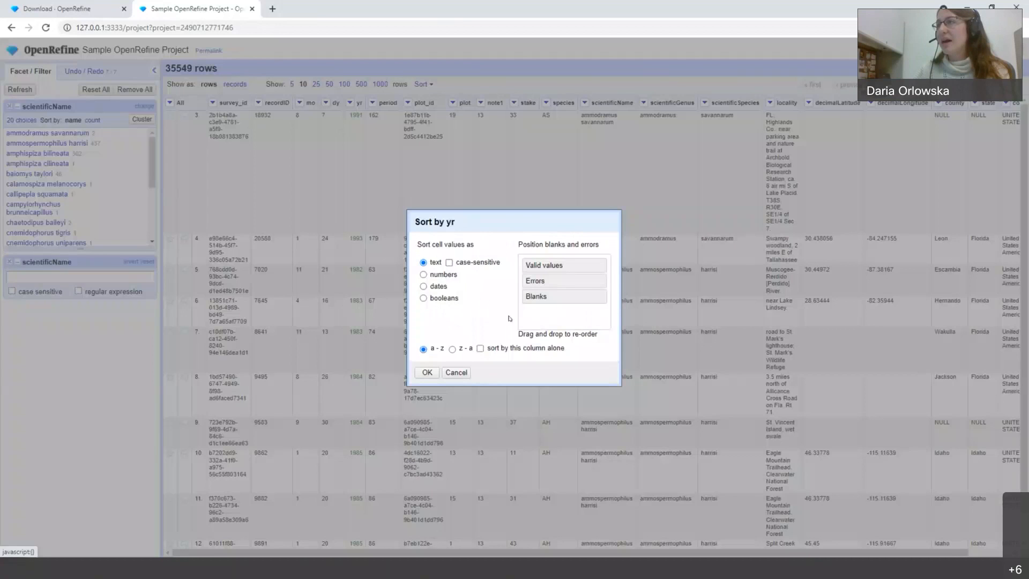
click(435, 275)
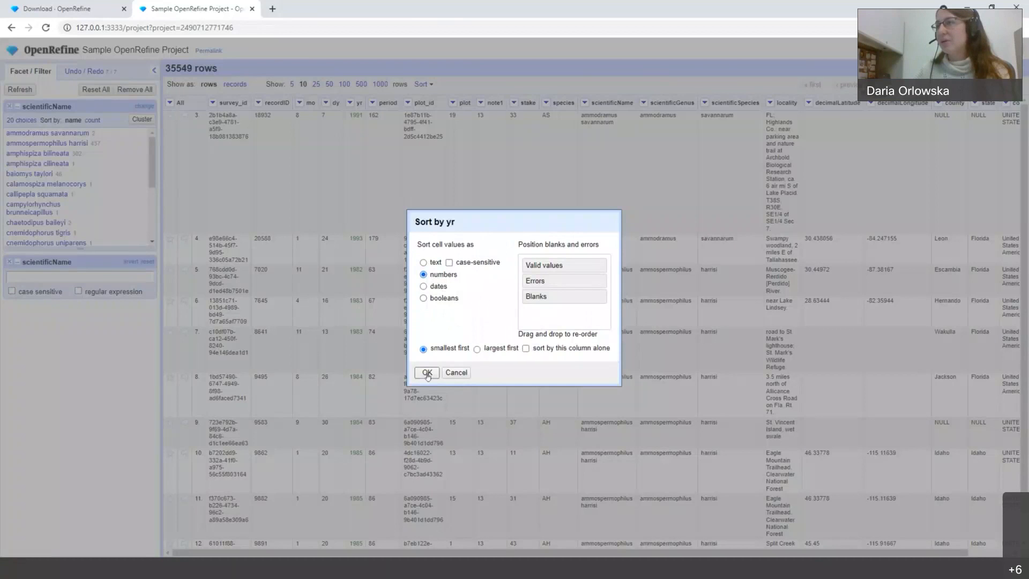
click(478, 349)
click(427, 372)
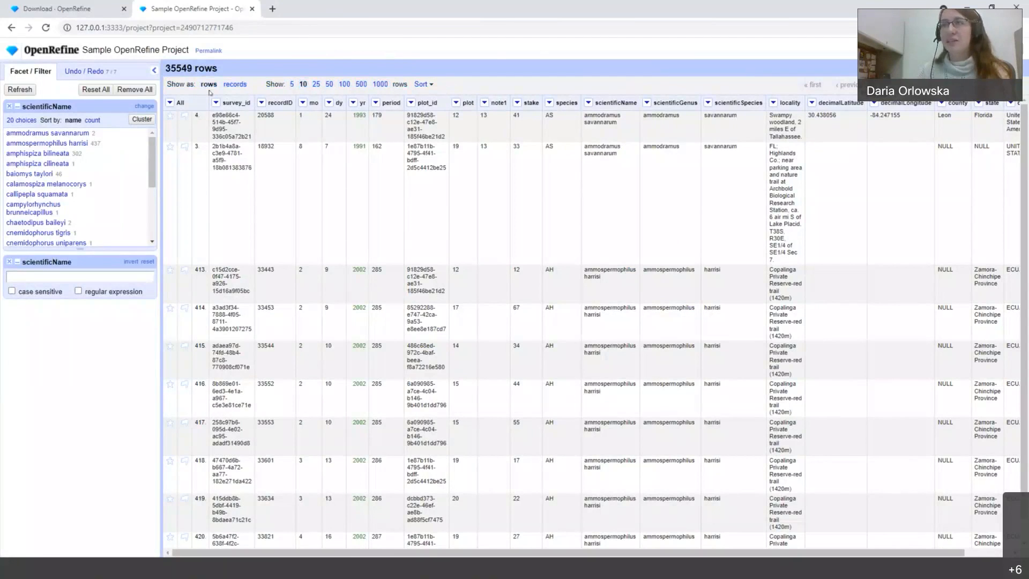
Step: Review the options for the combined scientificName and yr sort and remove the sort
click(428, 85)
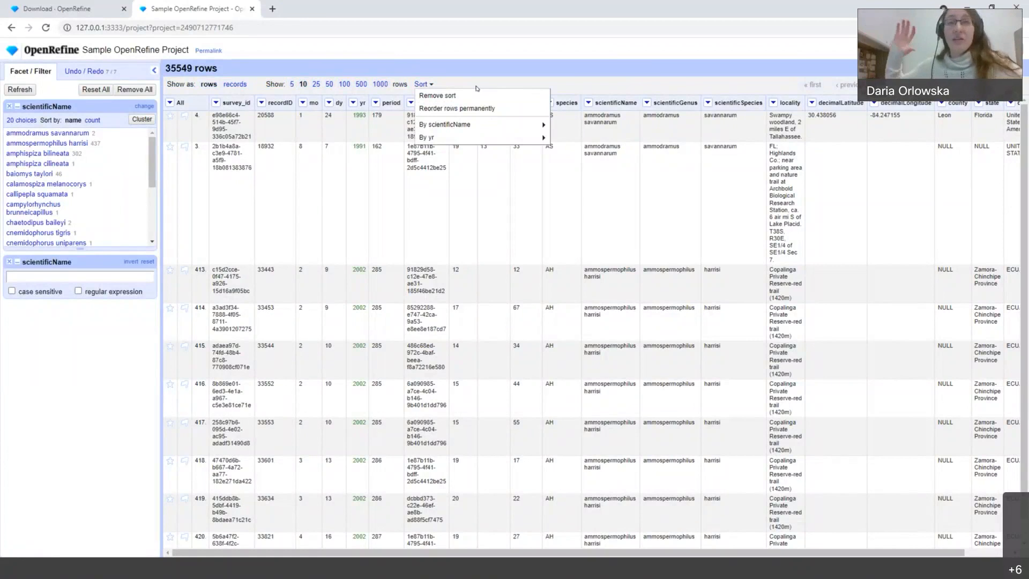
mouse_move(502, 124)
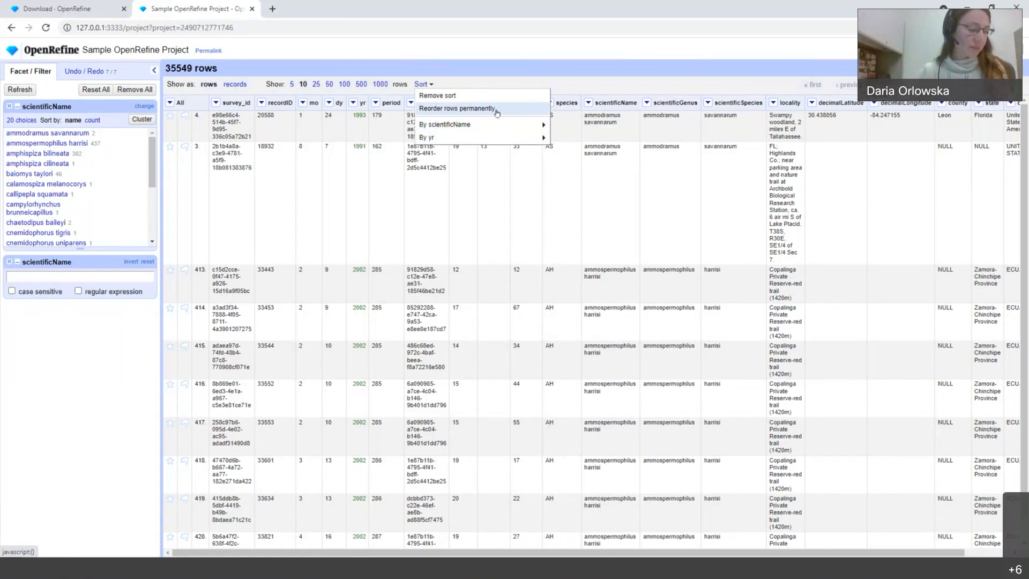
click(575, 75)
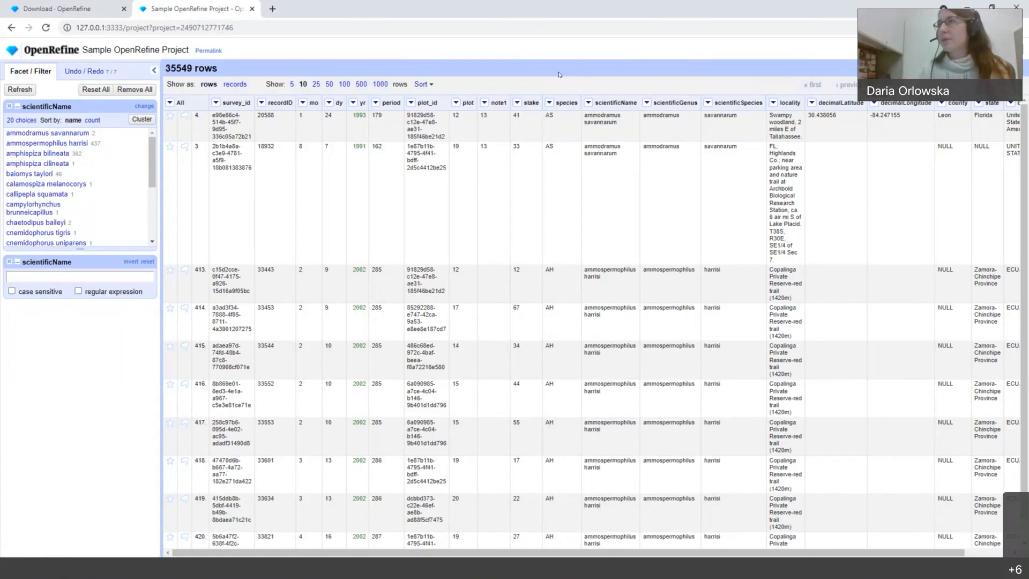
click(421, 84)
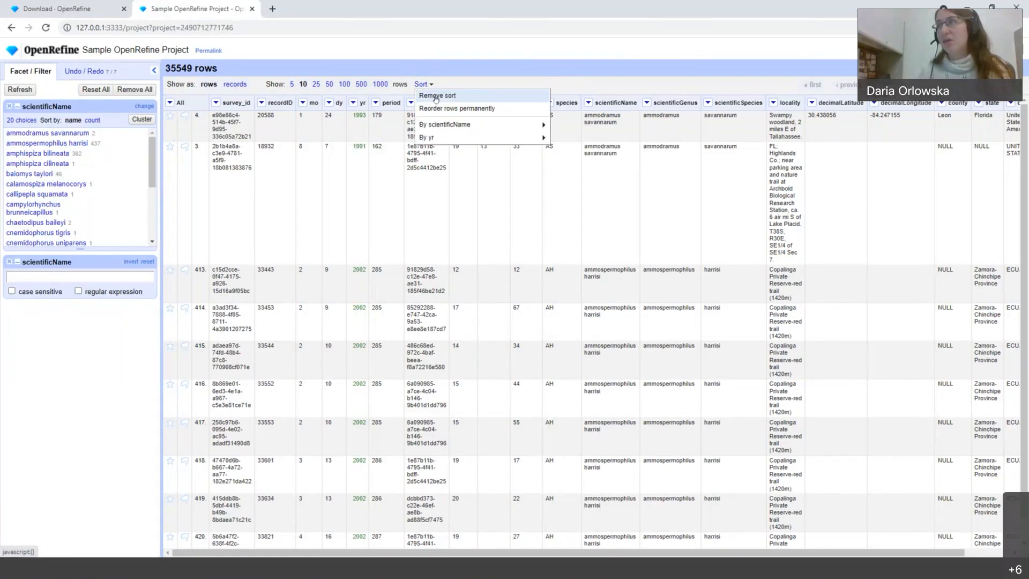
click(436, 96)
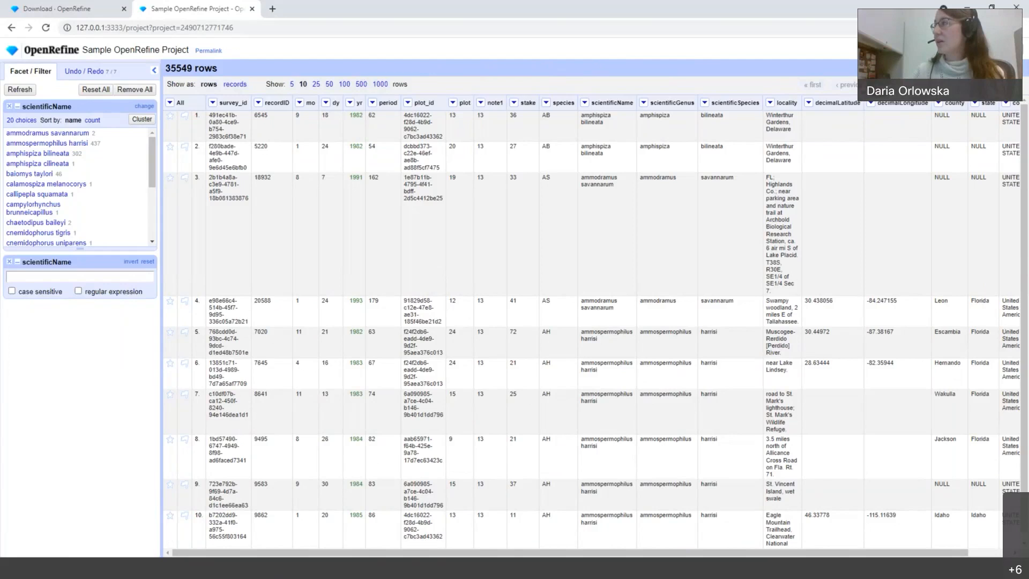
Step: Review the available export formats for the project without exporting anything
click(981, 50)
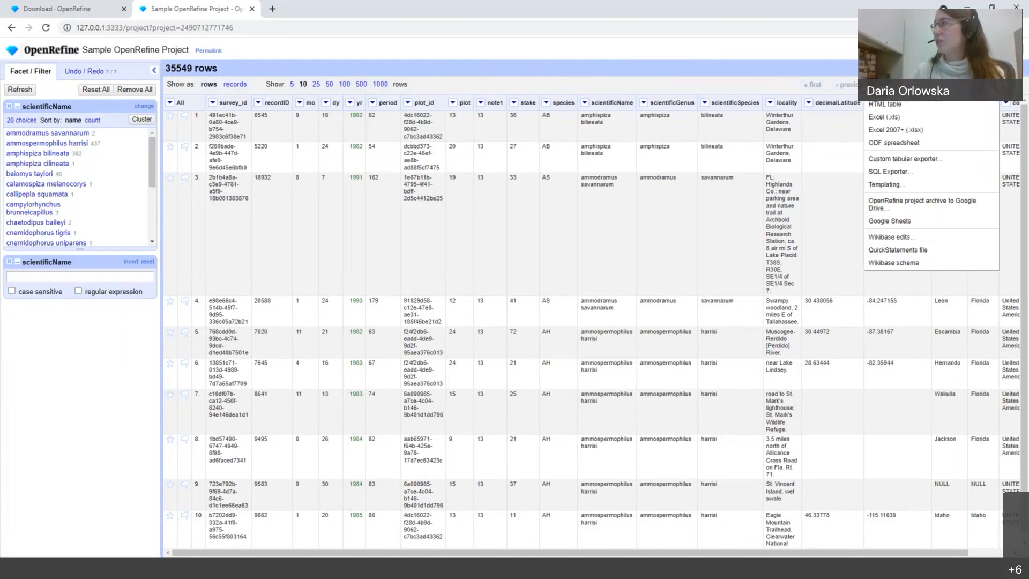
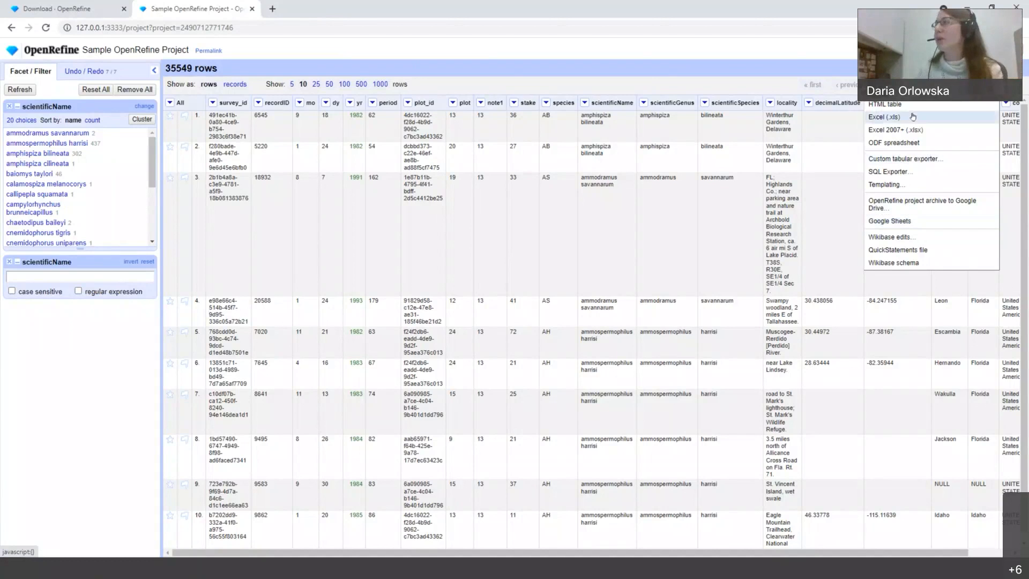
click(234, 28)
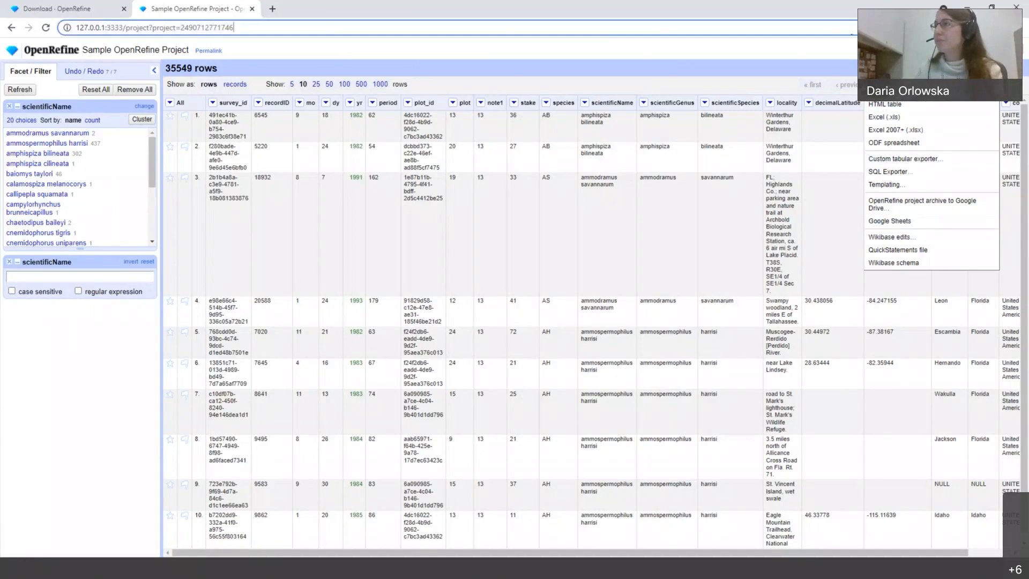
click(848, 47)
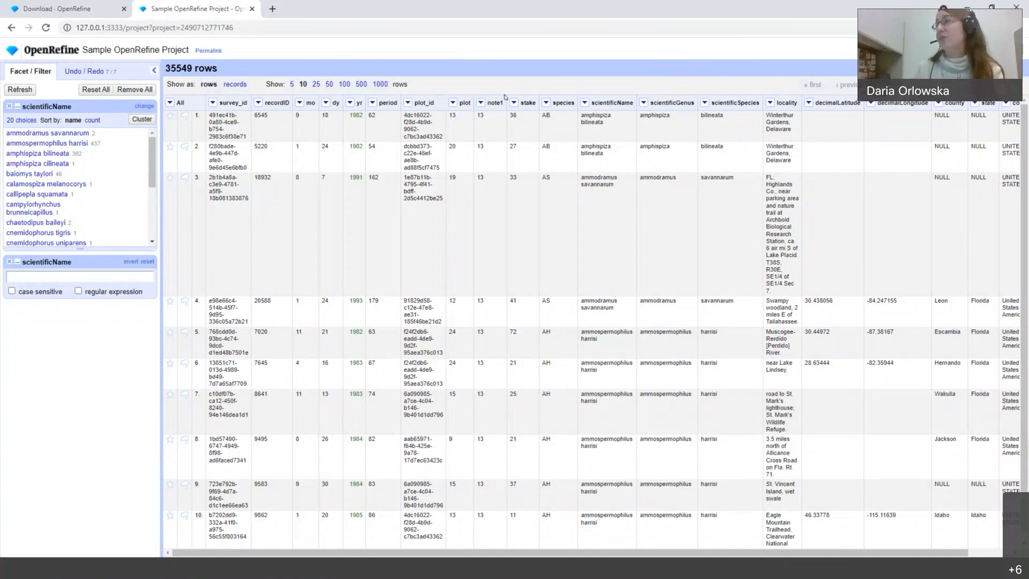
Step: Open the column editing options for the scientificName column
click(585, 102)
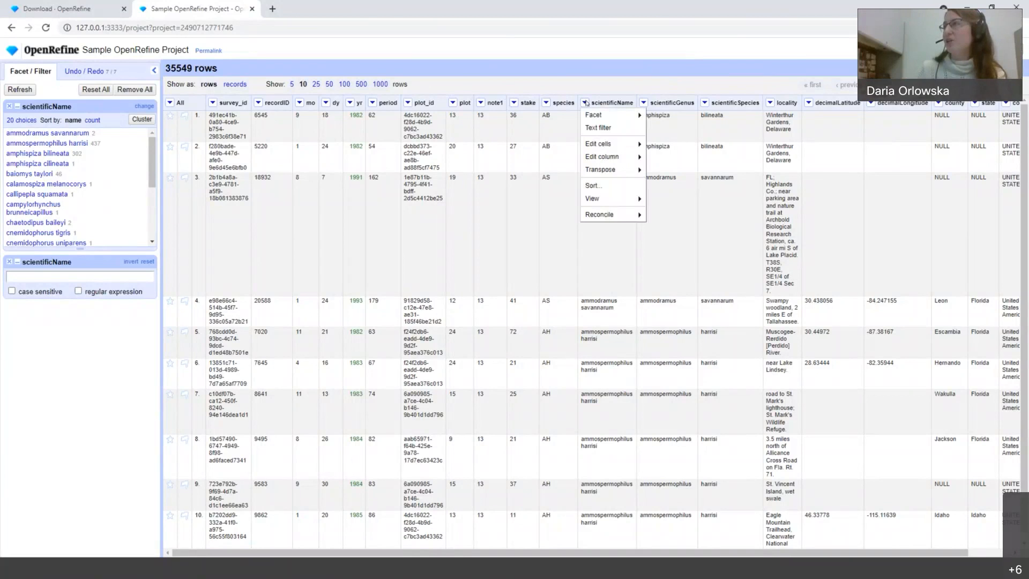
mouse_move(597, 157)
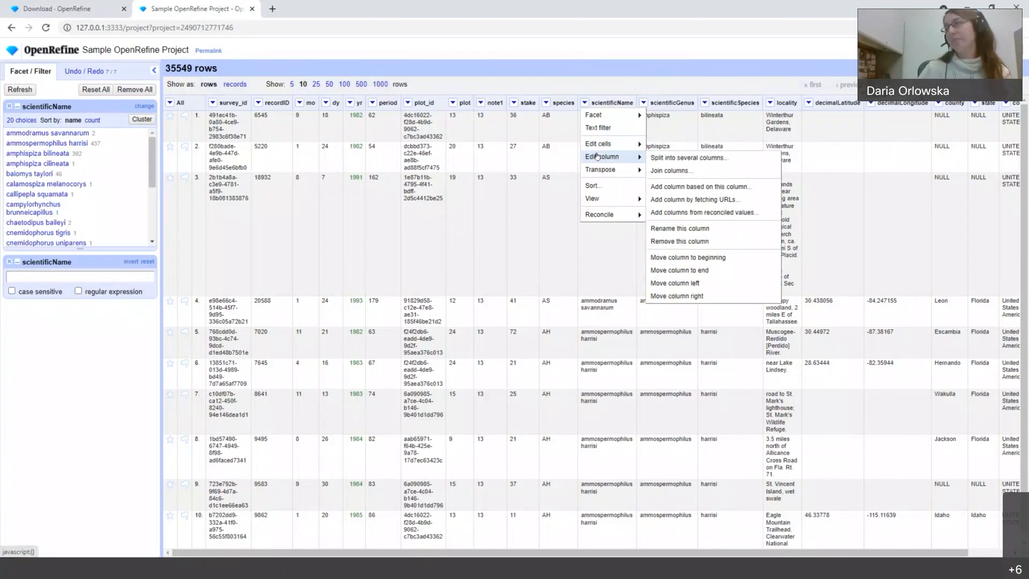